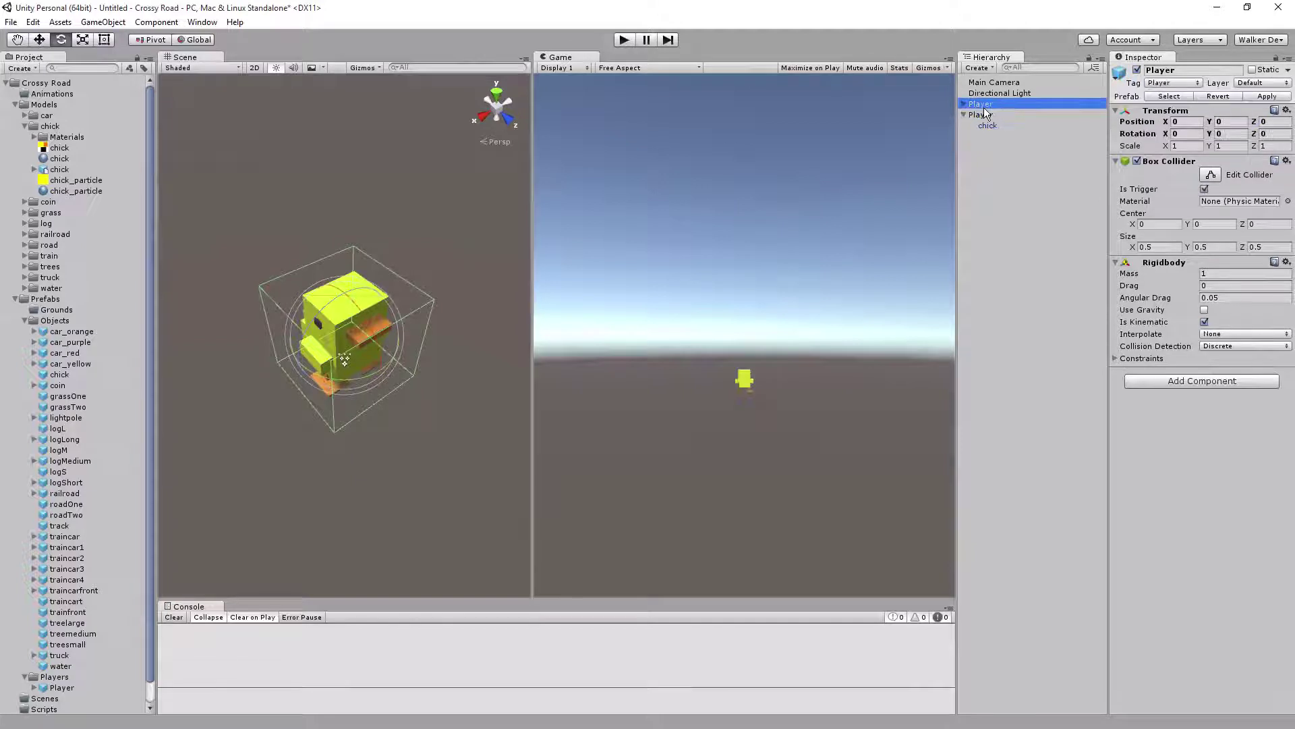
Delete the duplicate Player object and select the remaining Player
{"action": "key", "text": "Delete"}
{"action": "left_click", "coordinate": [993, 105]}
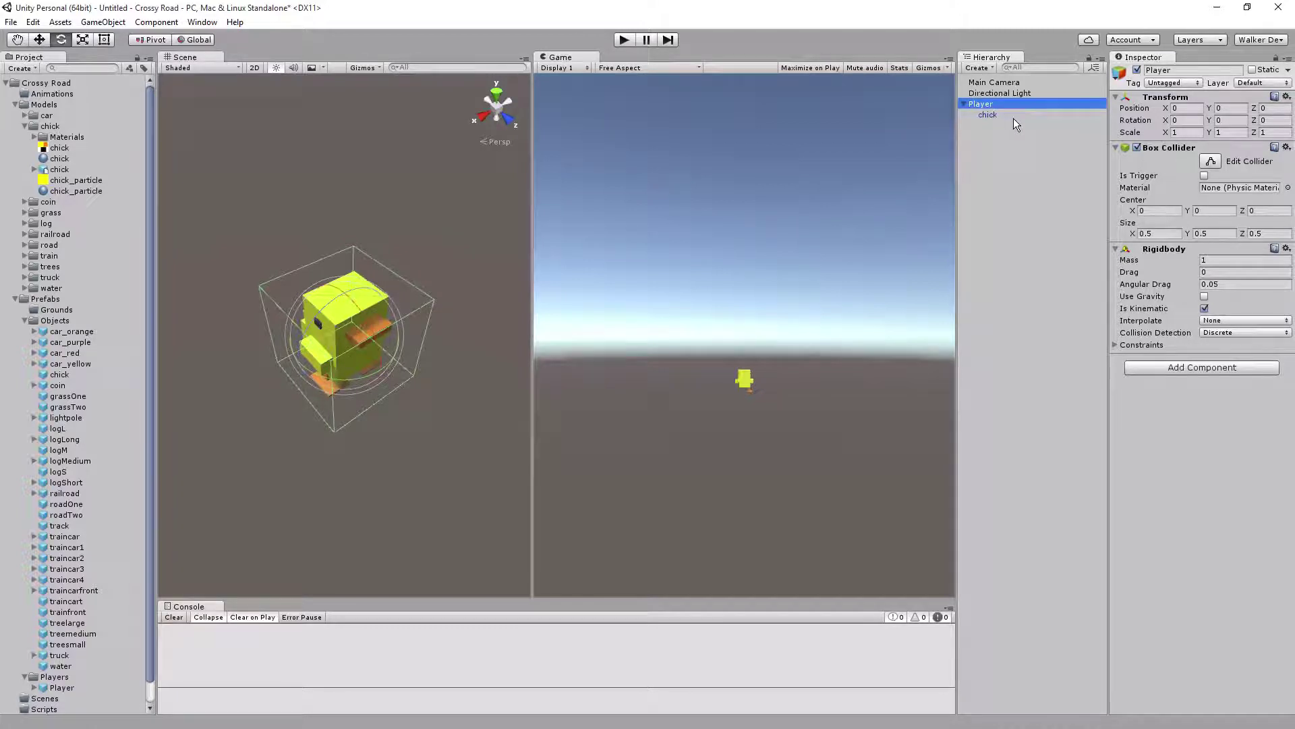
{"action": "left_click", "coordinate": [992, 116]}
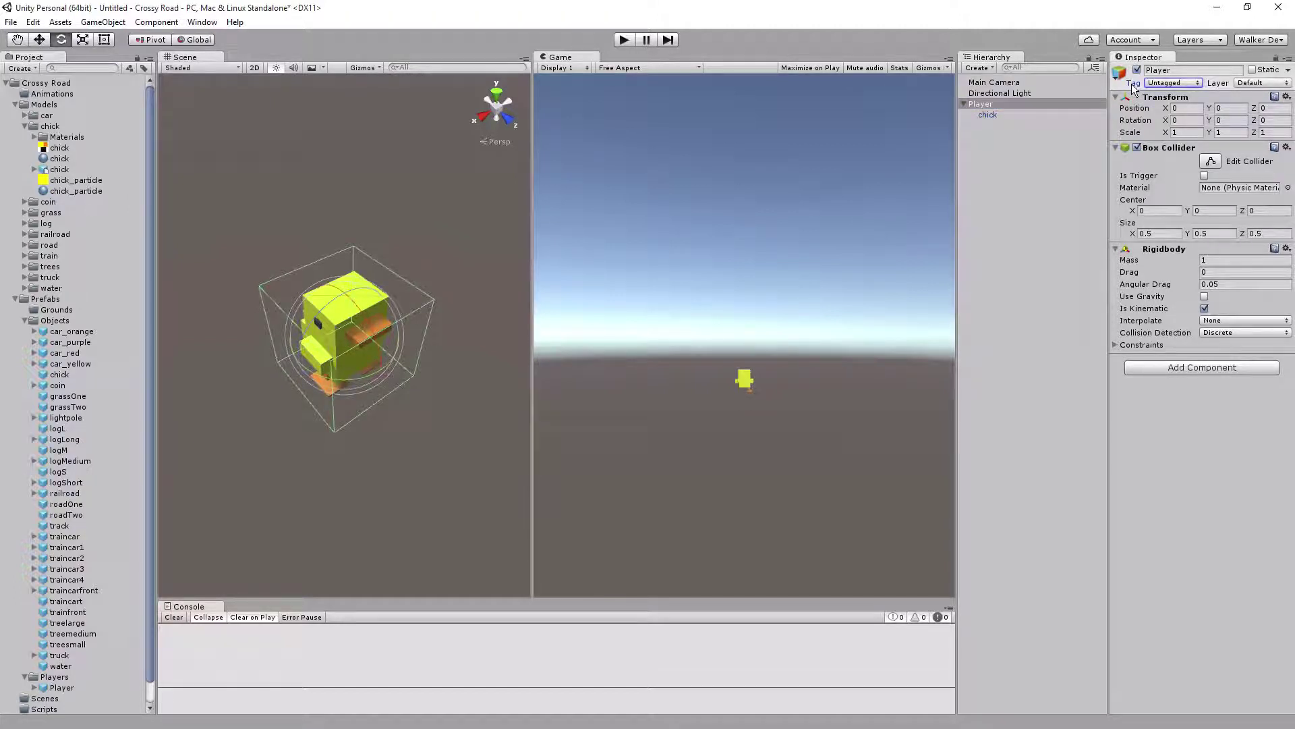
Set the remaining Player object's Tag to Player
{"action": "left_click", "coordinate": [1161, 83]}
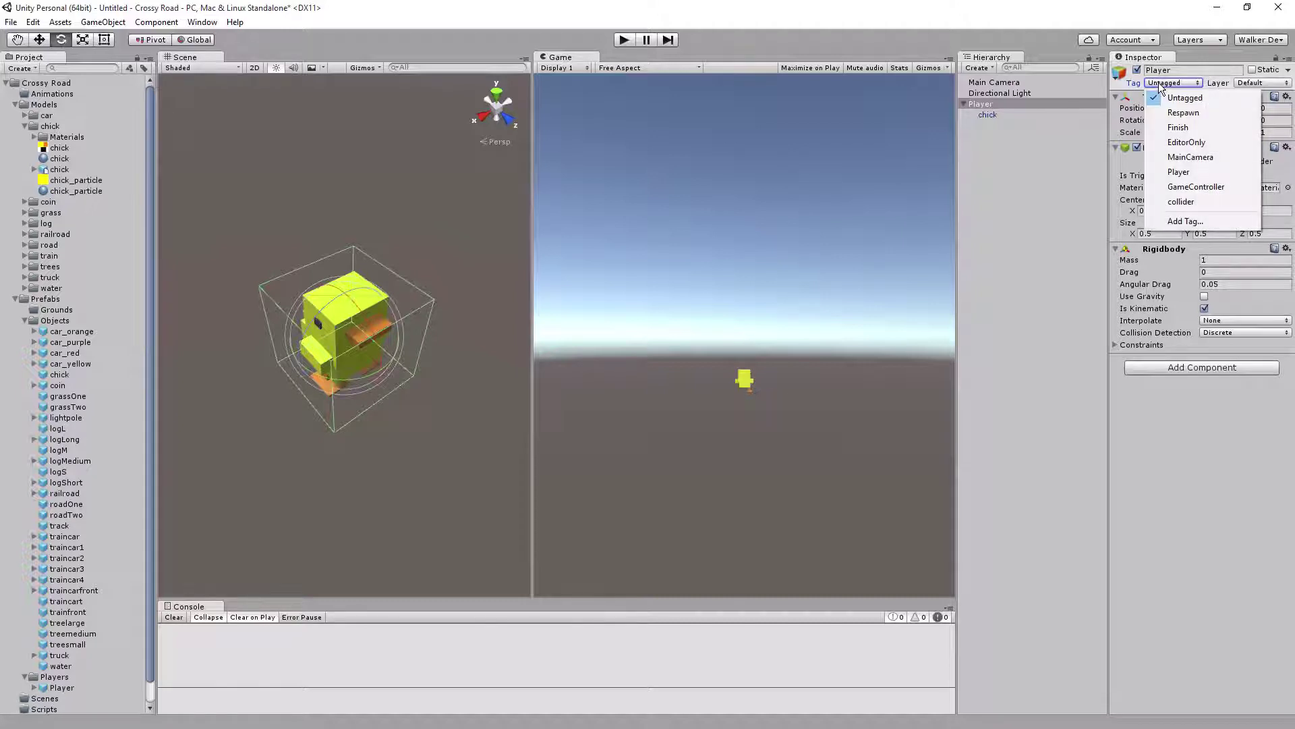
{"action": "left_click", "coordinate": [1180, 173]}
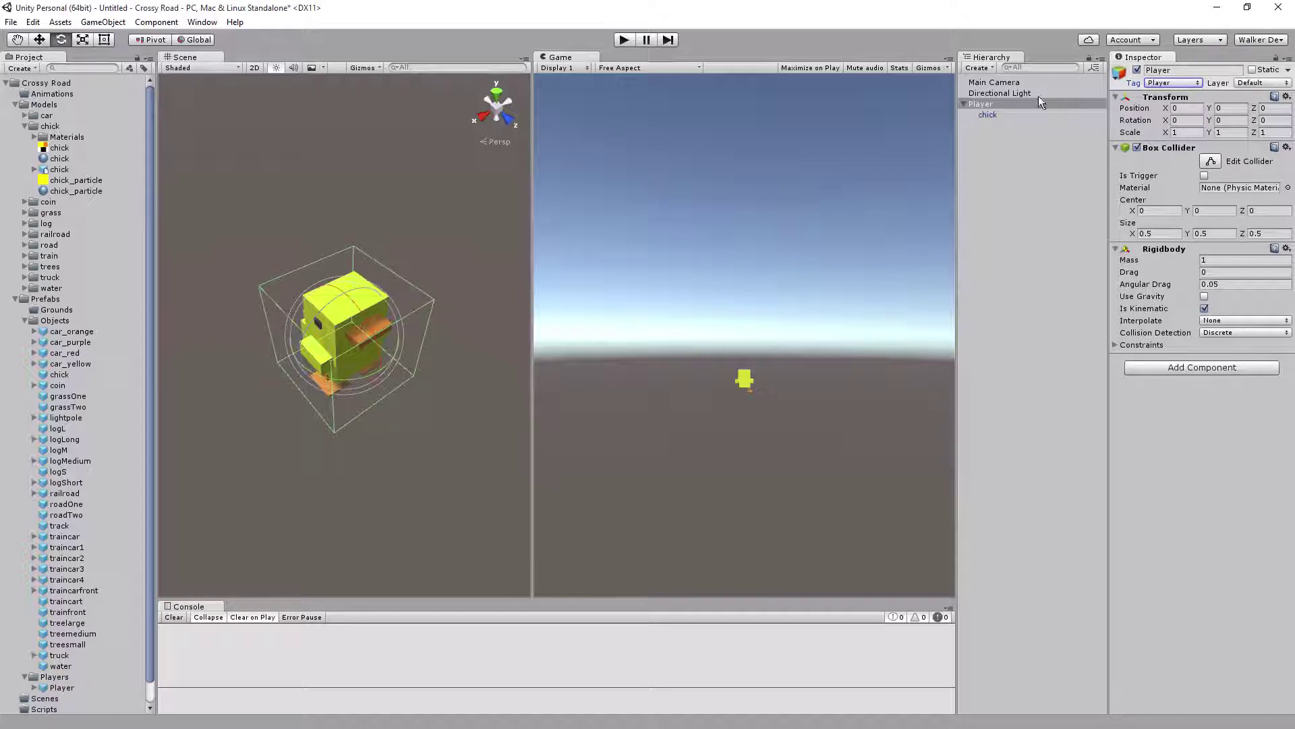
{"action": "left_click", "coordinate": [1010, 105]}
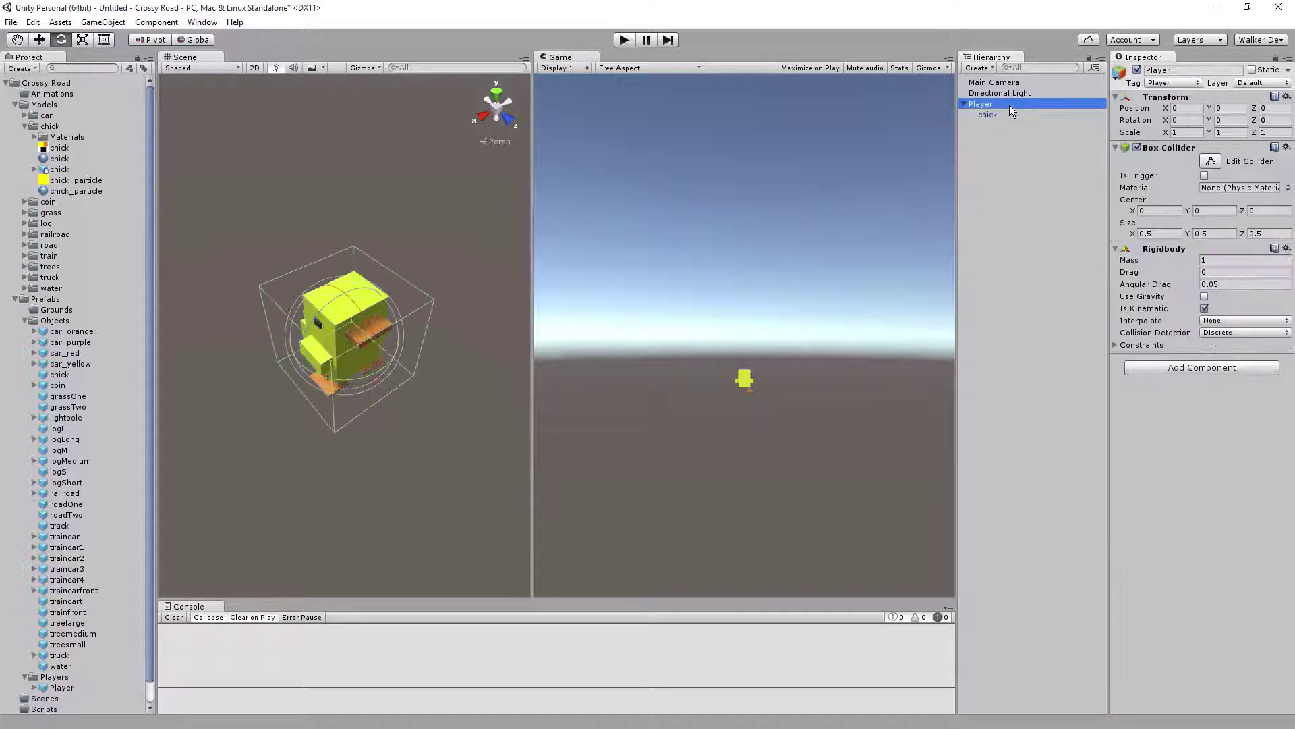
Create a Particle System child of Player above chick and rename it 'particle'
{"action": "right_click", "coordinate": [1009, 104]}
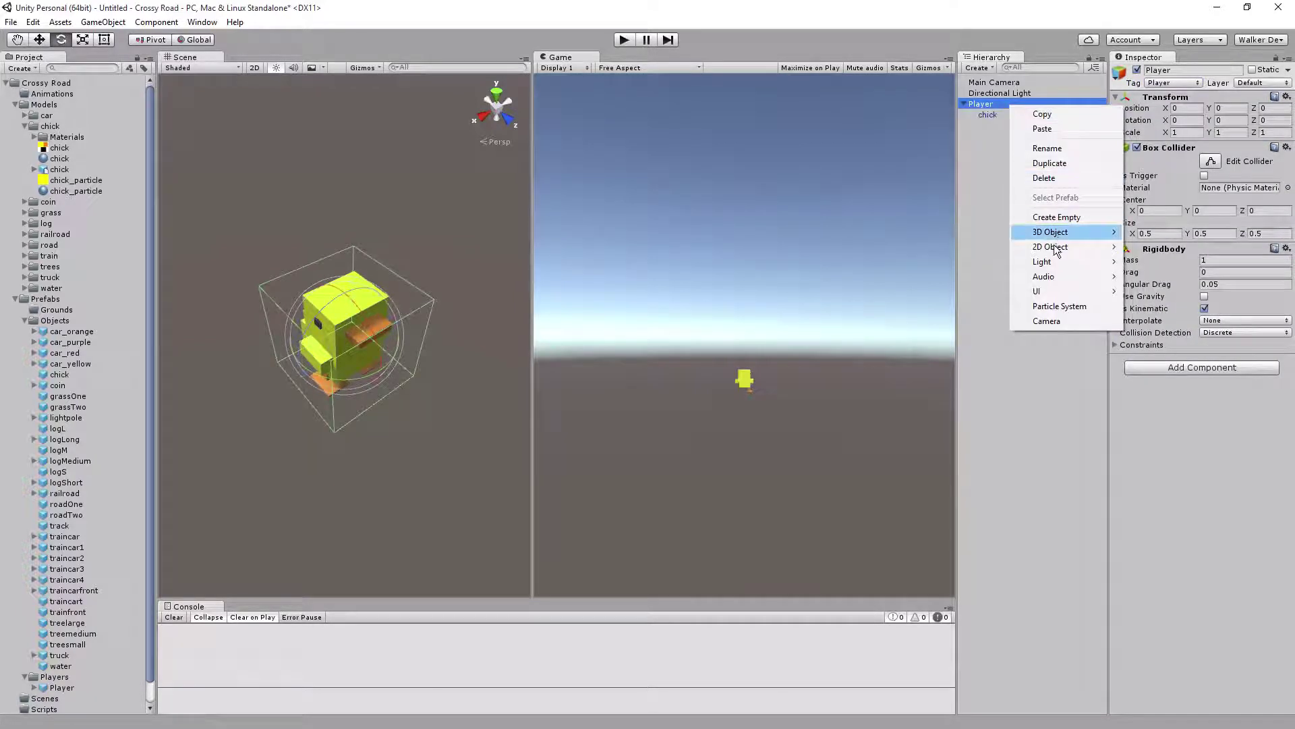
{"action": "left_click", "coordinate": [1052, 308]}
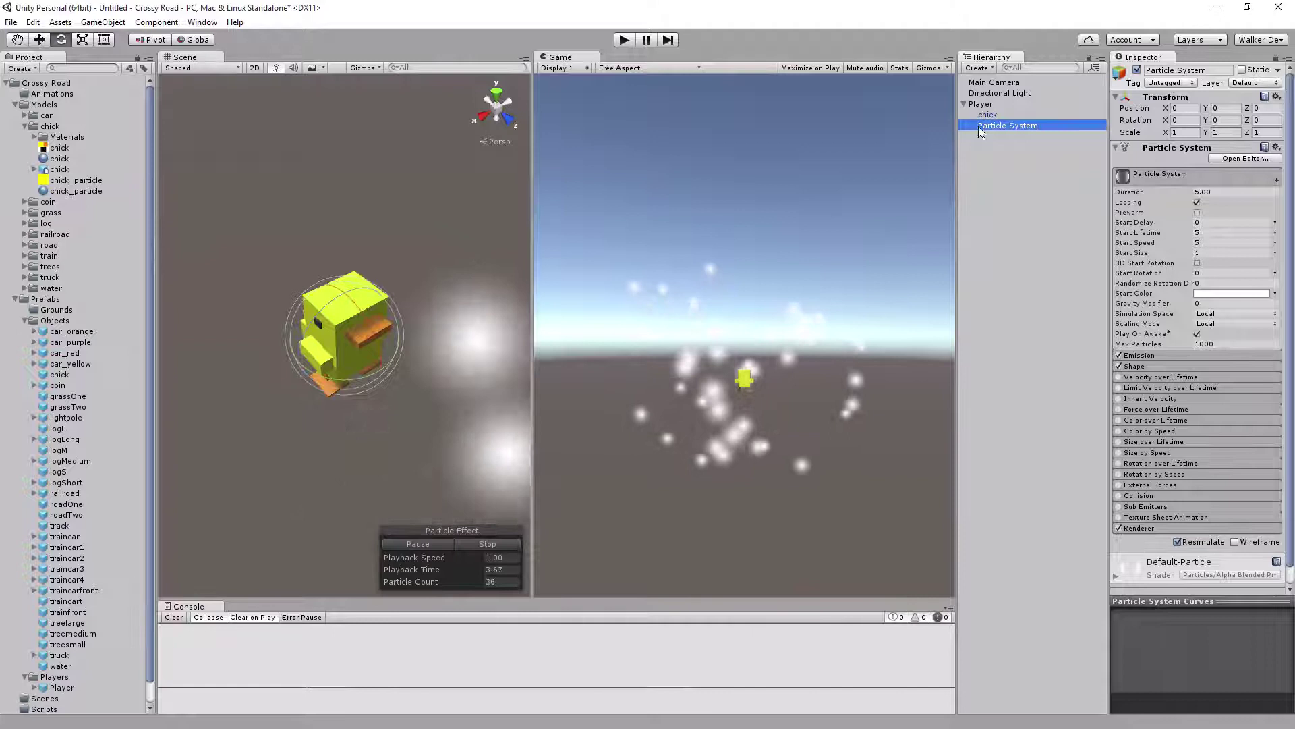
{"action": "left_click_drag", "start_coordinate": [978, 127], "coordinate": [982, 168]}
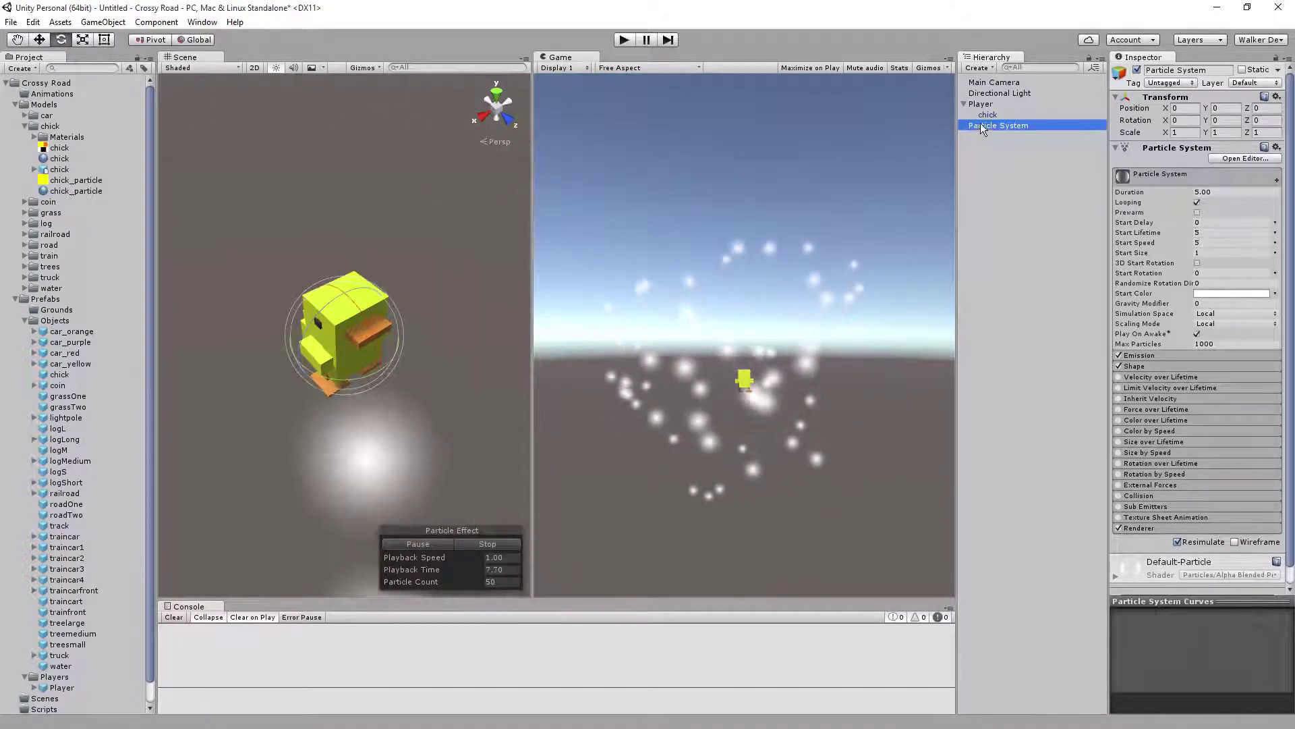
{"action": "mouse_move", "coordinate": [981, 126]}
{"action": "left_mouse_down"}
{"action": "mouse_move", "coordinate": [976, 136]}
{"action": "mouse_move", "coordinate": [984, 110]}
{"action": "left_mouse_up"}
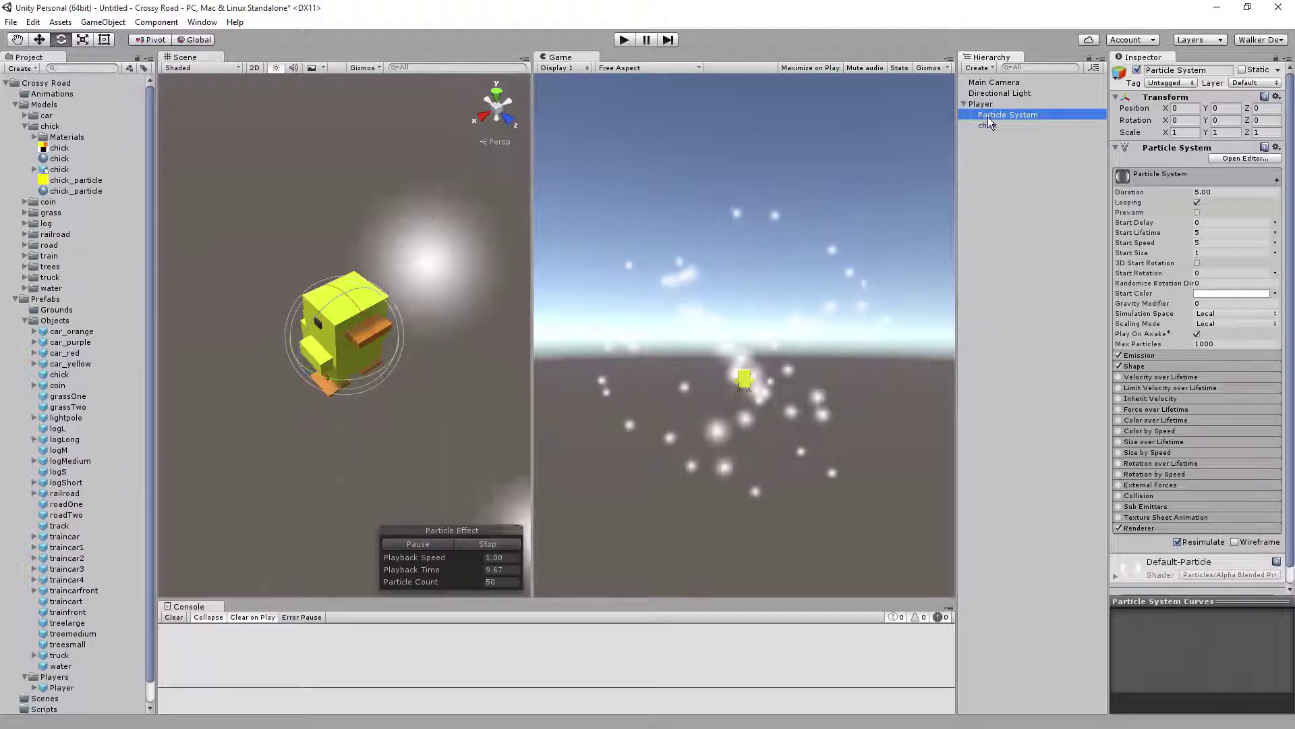
{"action": "left_click", "coordinate": [989, 116]}
{"action": "type", "text": "p"}
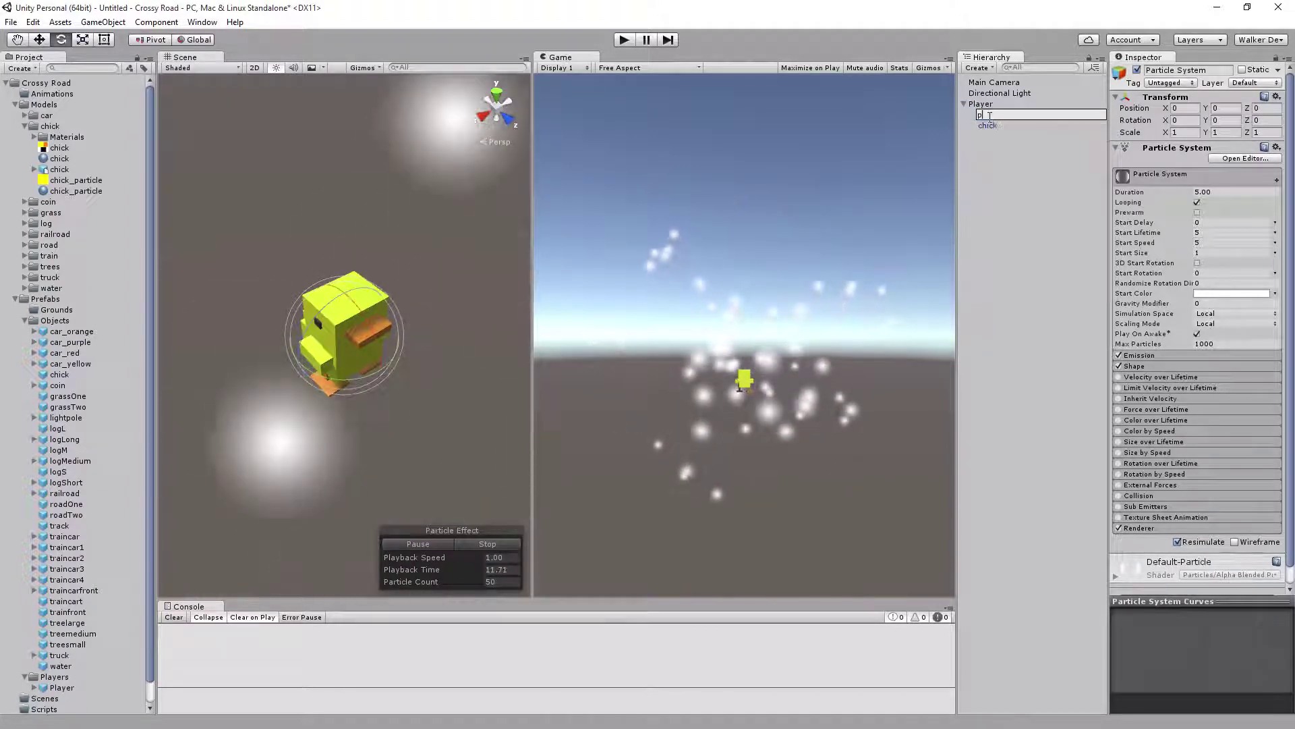
{"action": "type", "text": "article"}
{"action": "key", "text": "Return"}
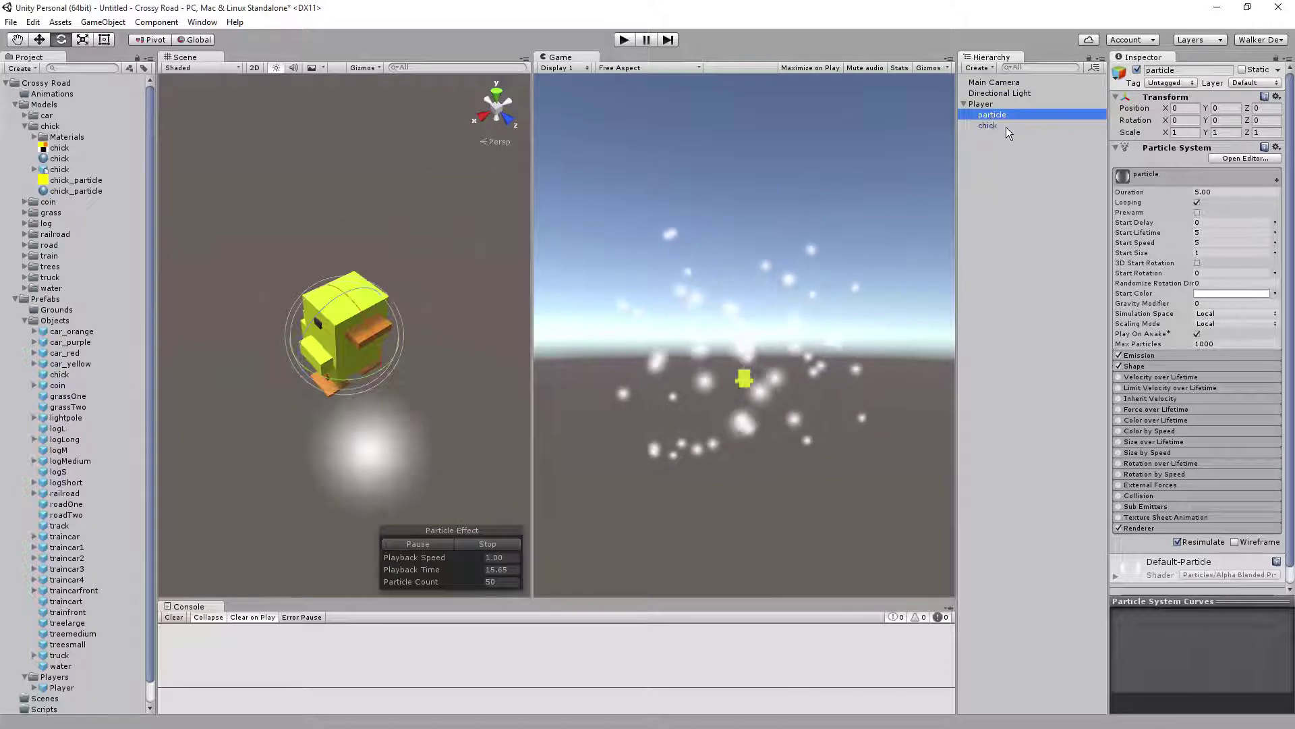
{"action": "left_click", "coordinate": [1210, 69]}
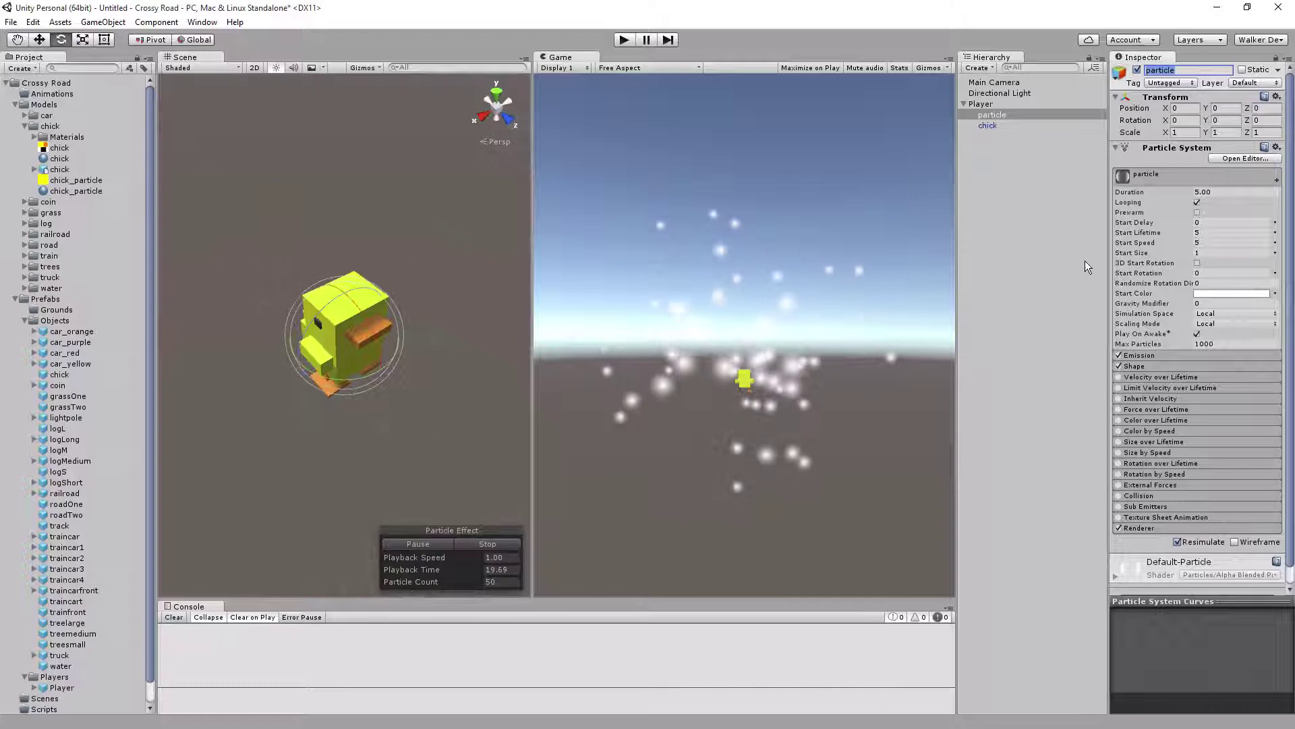
{"action": "left_click", "coordinate": [988, 125]}
{"action": "left_click", "coordinate": [992, 115]}
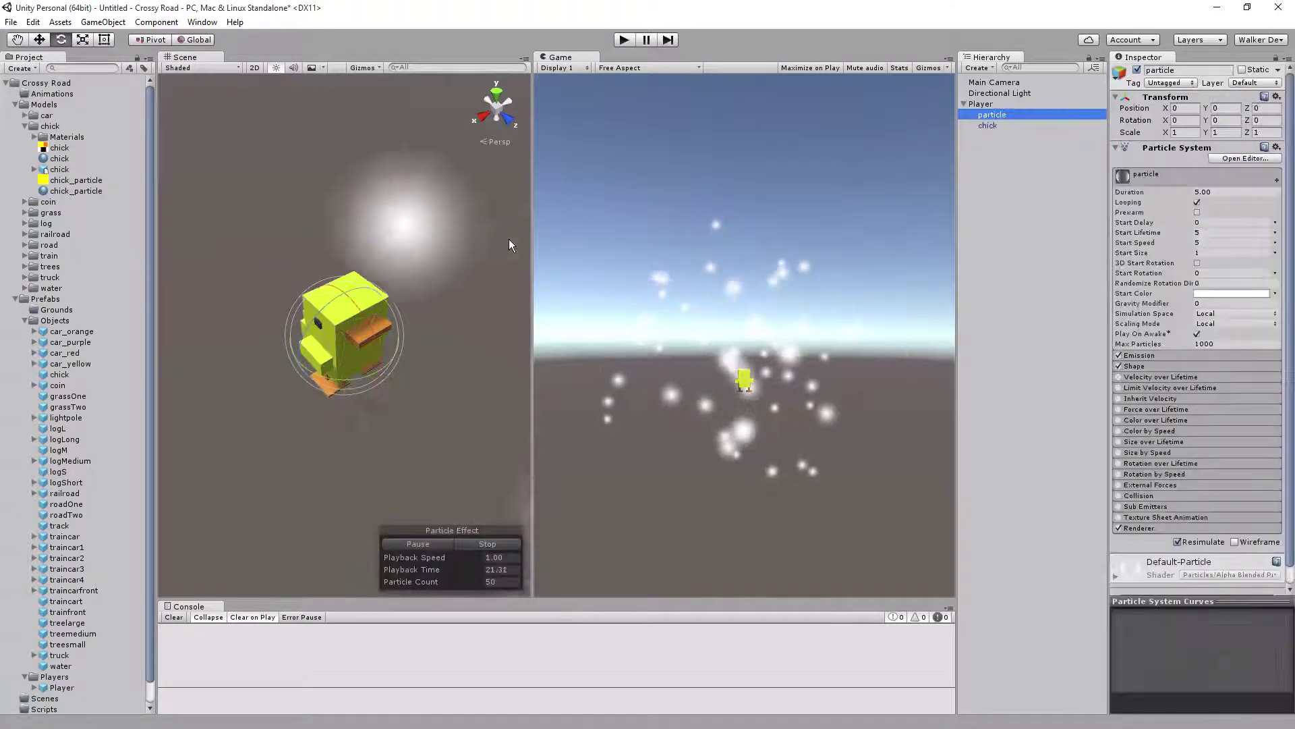
{"action": "scroll", "coordinate": [432, 257], "scroll_direction": "down", "scroll_amount": 5}
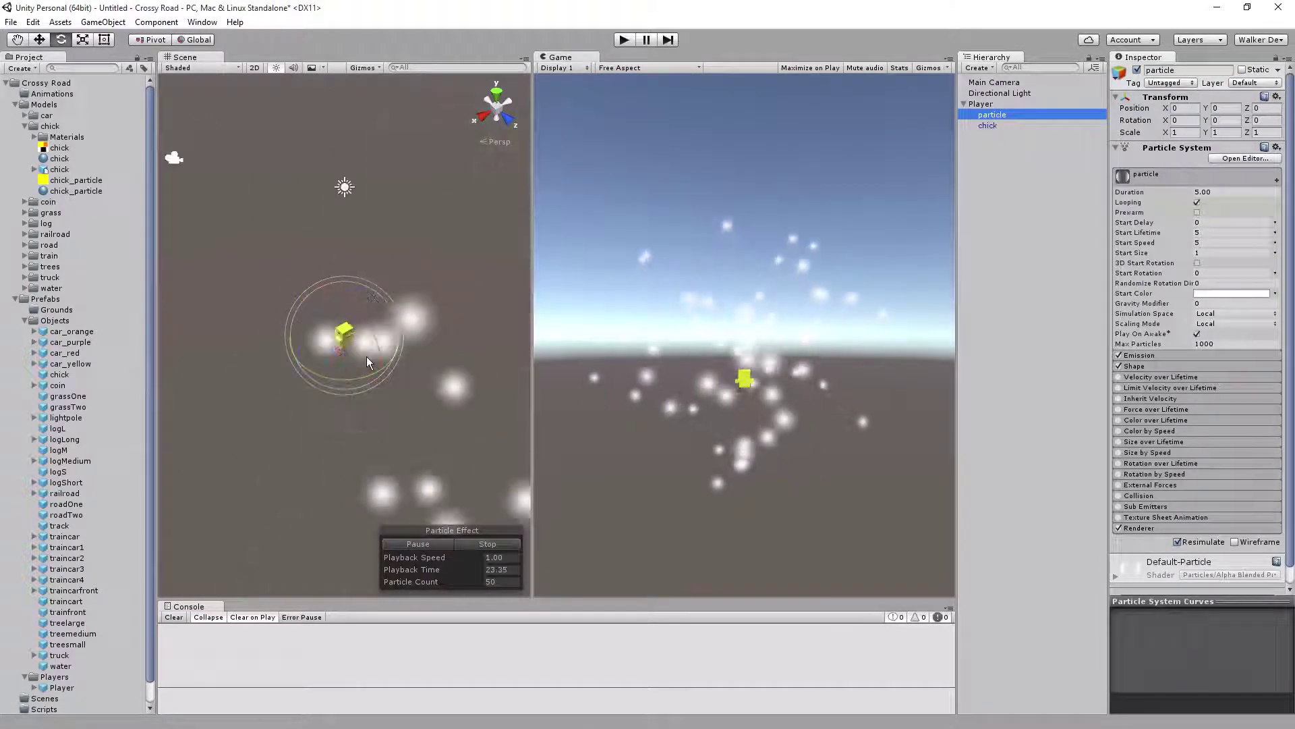
{"action": "left_click_drag", "start_coordinate": [367, 356], "coordinate": [343, 319], "text": "alt"}
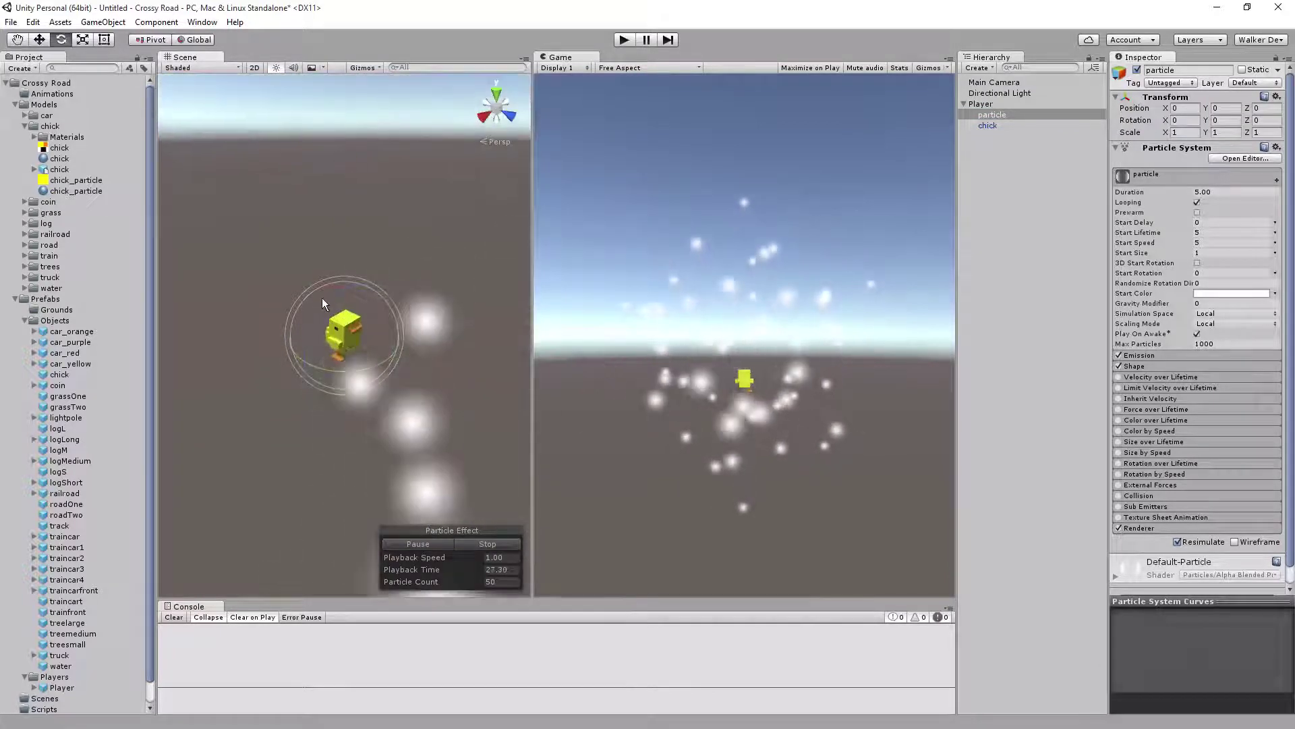
{"action": "scroll", "coordinate": [334, 290], "scroll_direction": "up", "scroll_amount": 4}
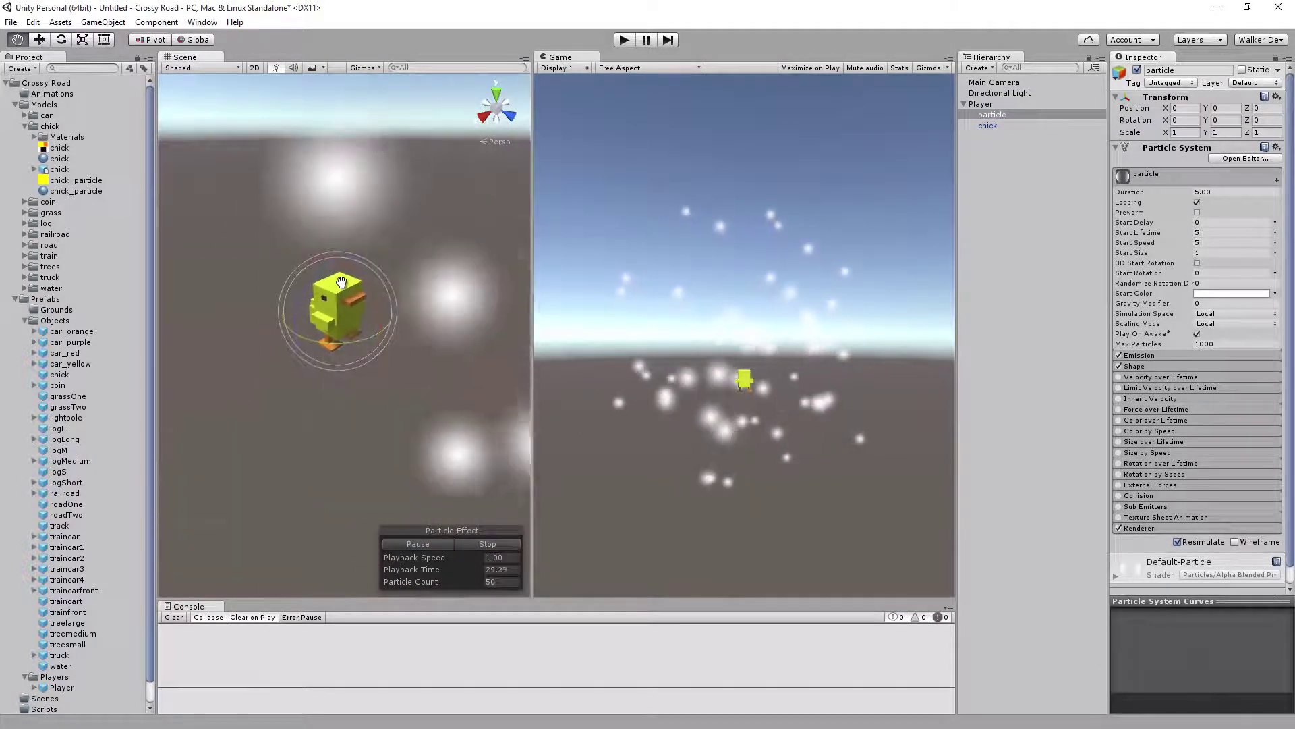
{"action": "middle_click_drag", "start_coordinate": [340, 282], "coordinate": [348, 288]}
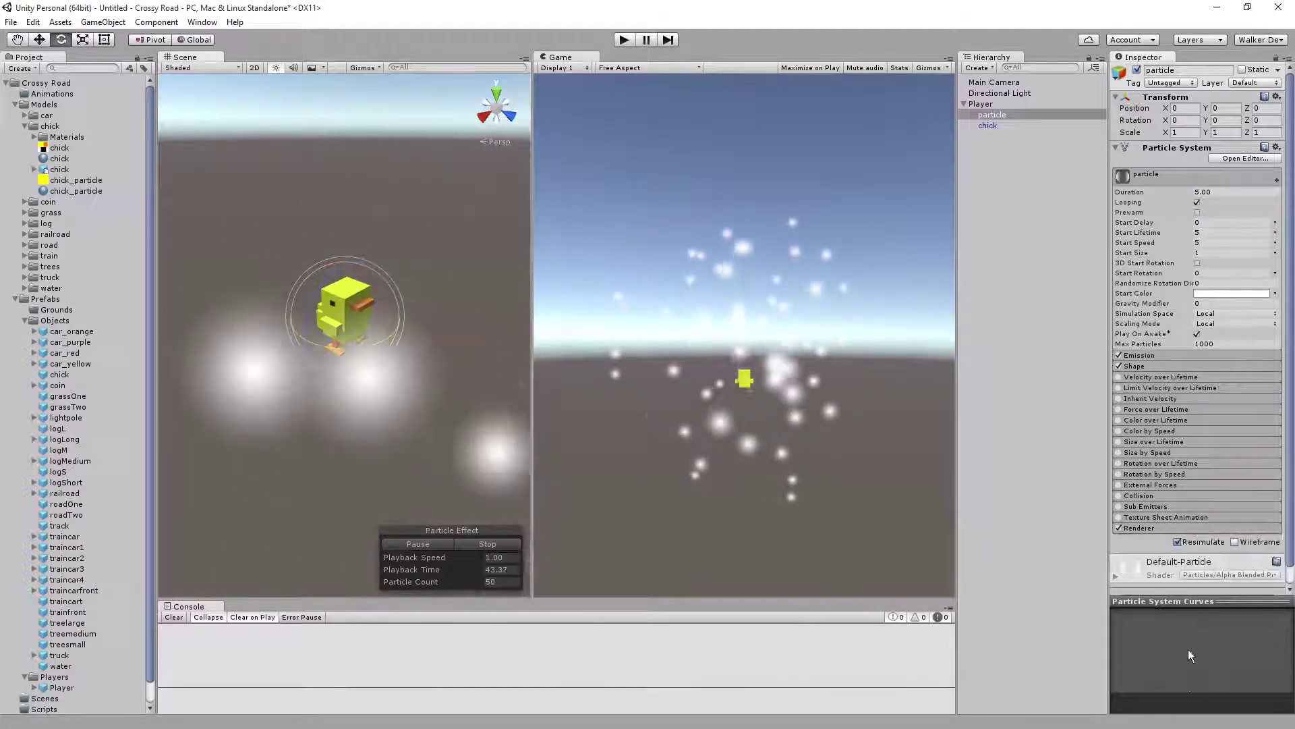
Open the particle effect editor, widen it, and expand the Renderer, Shape and Emission modules
{"action": "left_click", "coordinate": [1245, 158]}
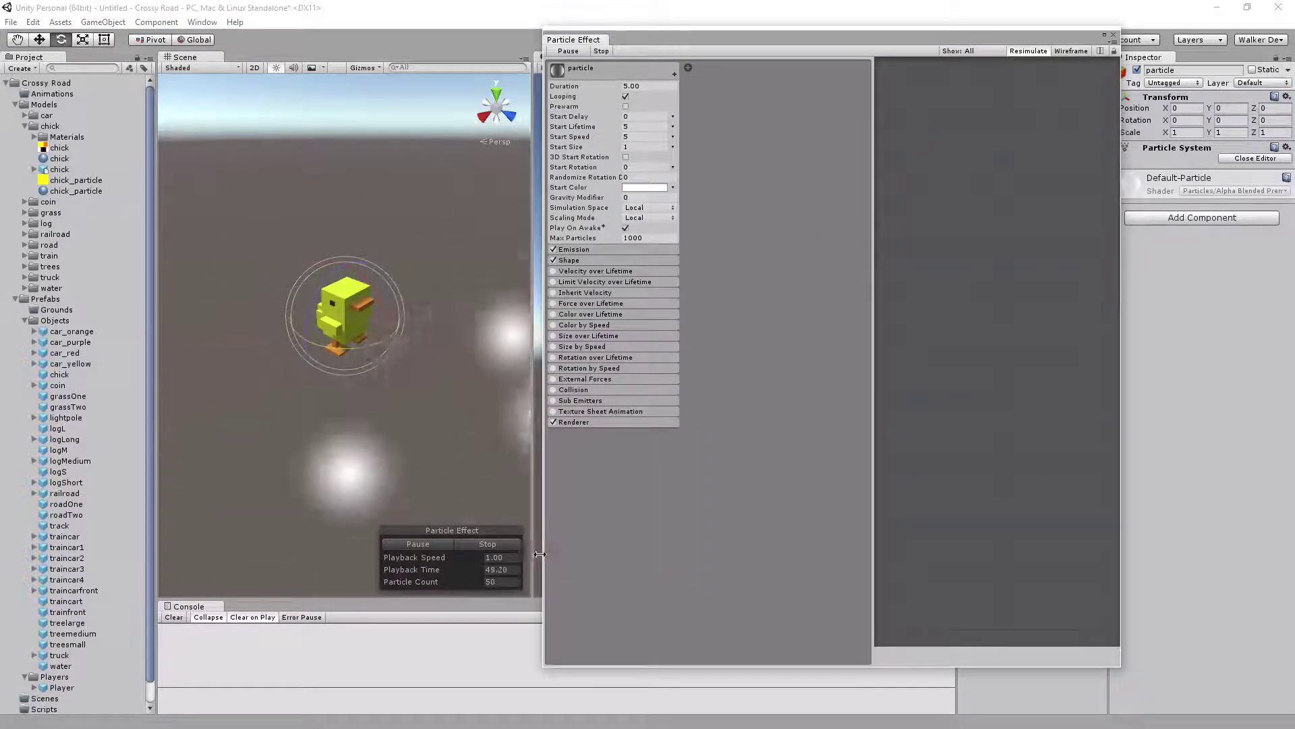
{"action": "left_click_drag", "start_coordinate": [540, 553], "coordinate": [530, 561]}
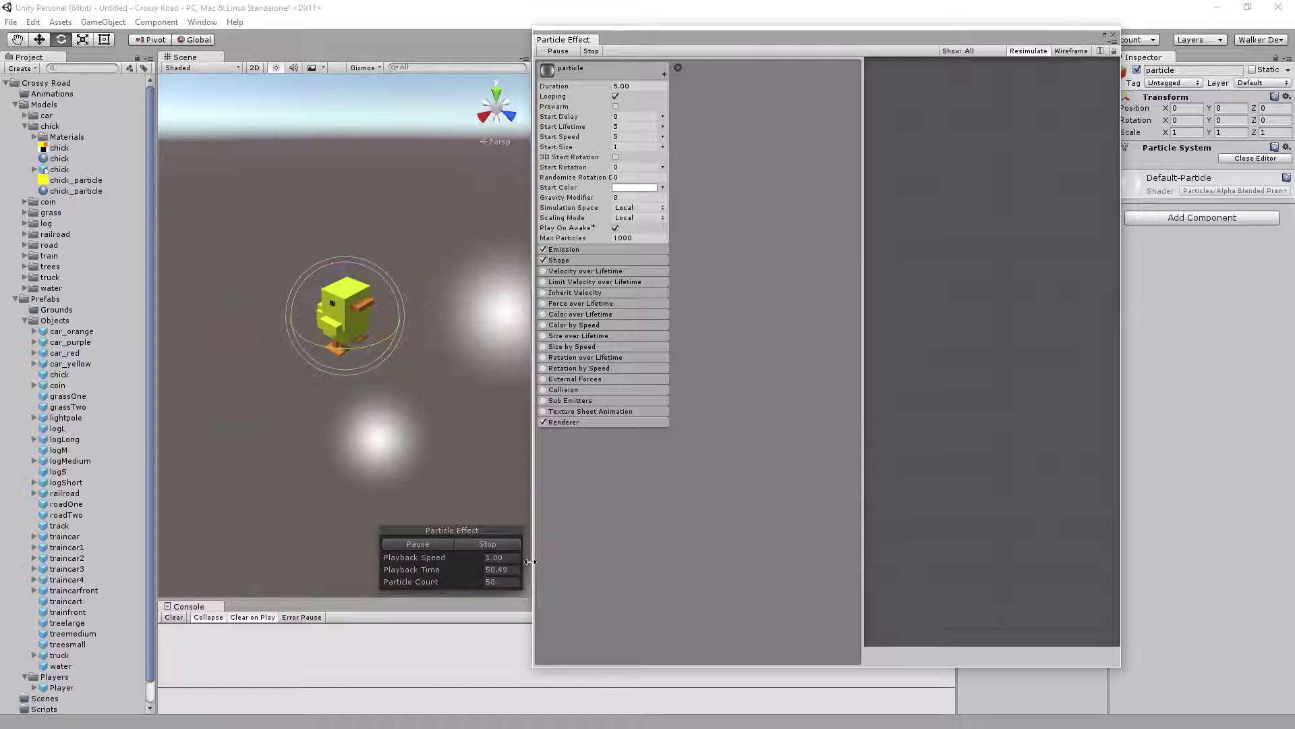
{"action": "left_click", "coordinate": [563, 421]}
{"action": "left_click", "coordinate": [558, 260]}
{"action": "left_click", "coordinate": [563, 249]}
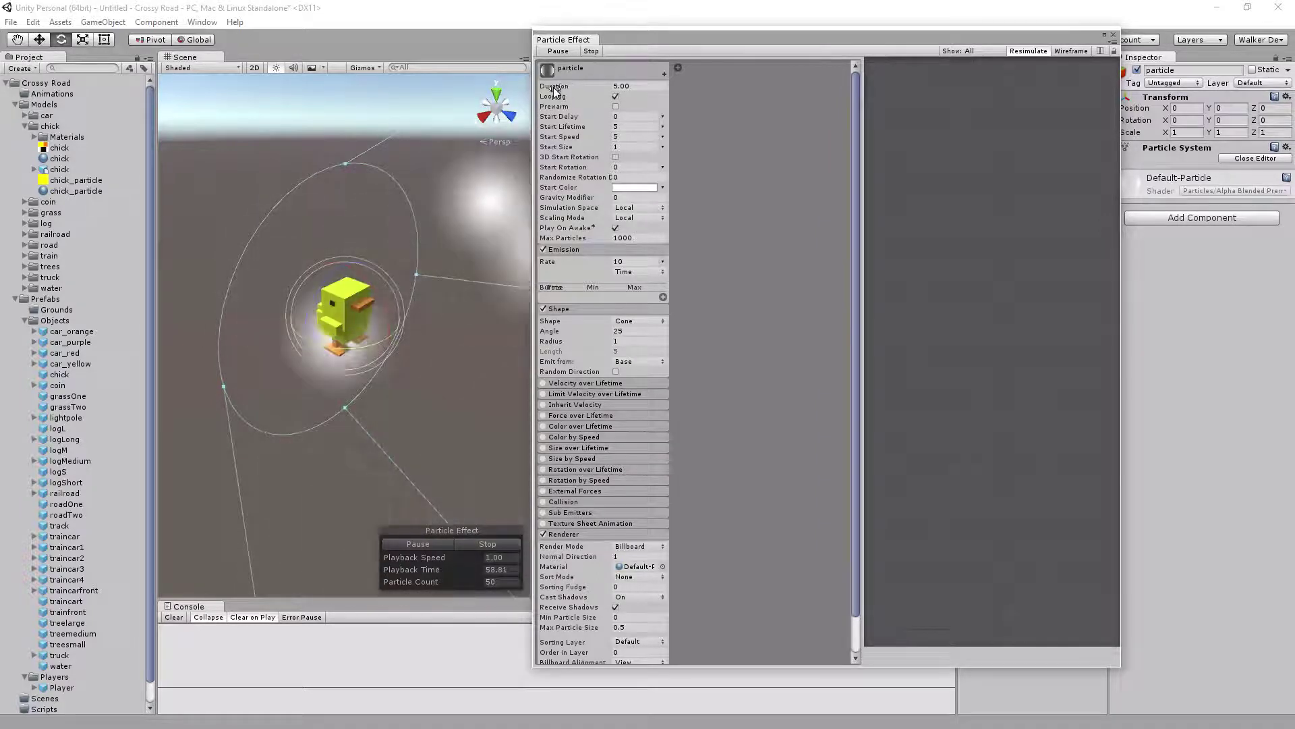
Set Duration to 0.10, enable Prewarm, and set Start Lifetime to 0.5
{"action": "left_click", "coordinate": [632, 86]}
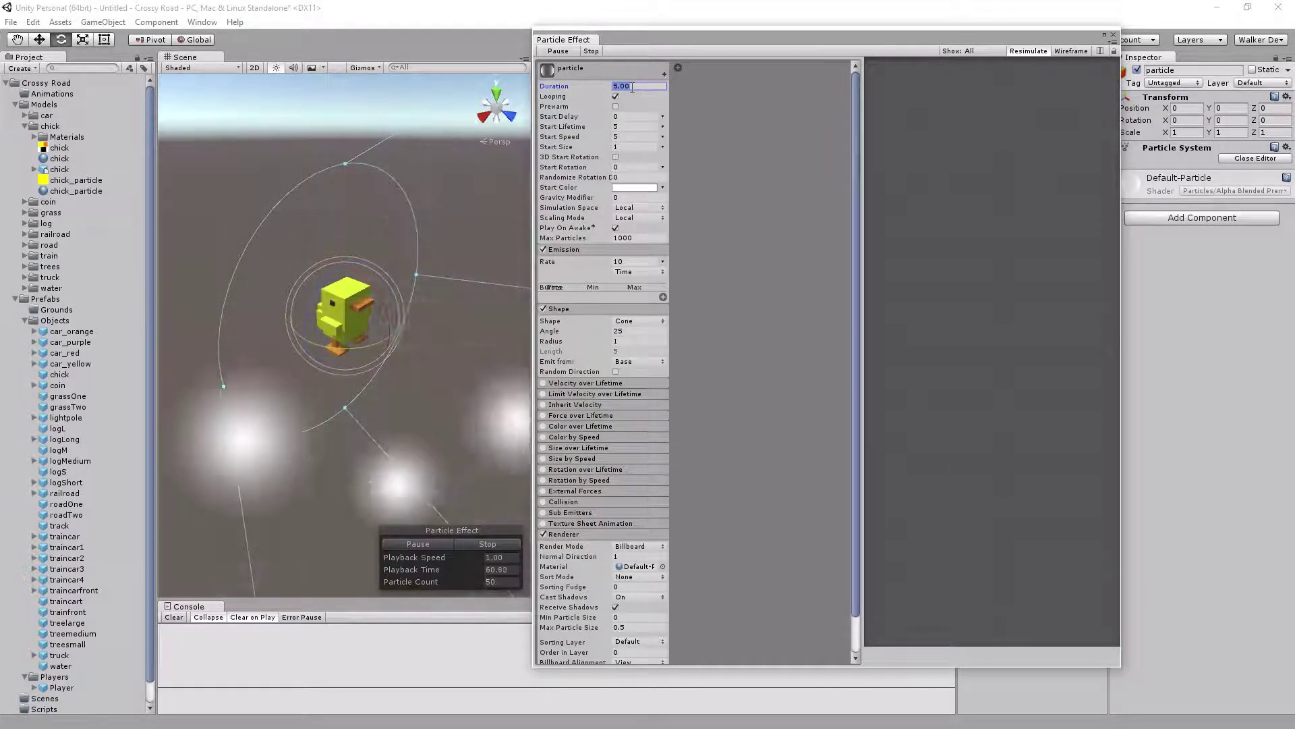
{"action": "type", "text": ".1"}
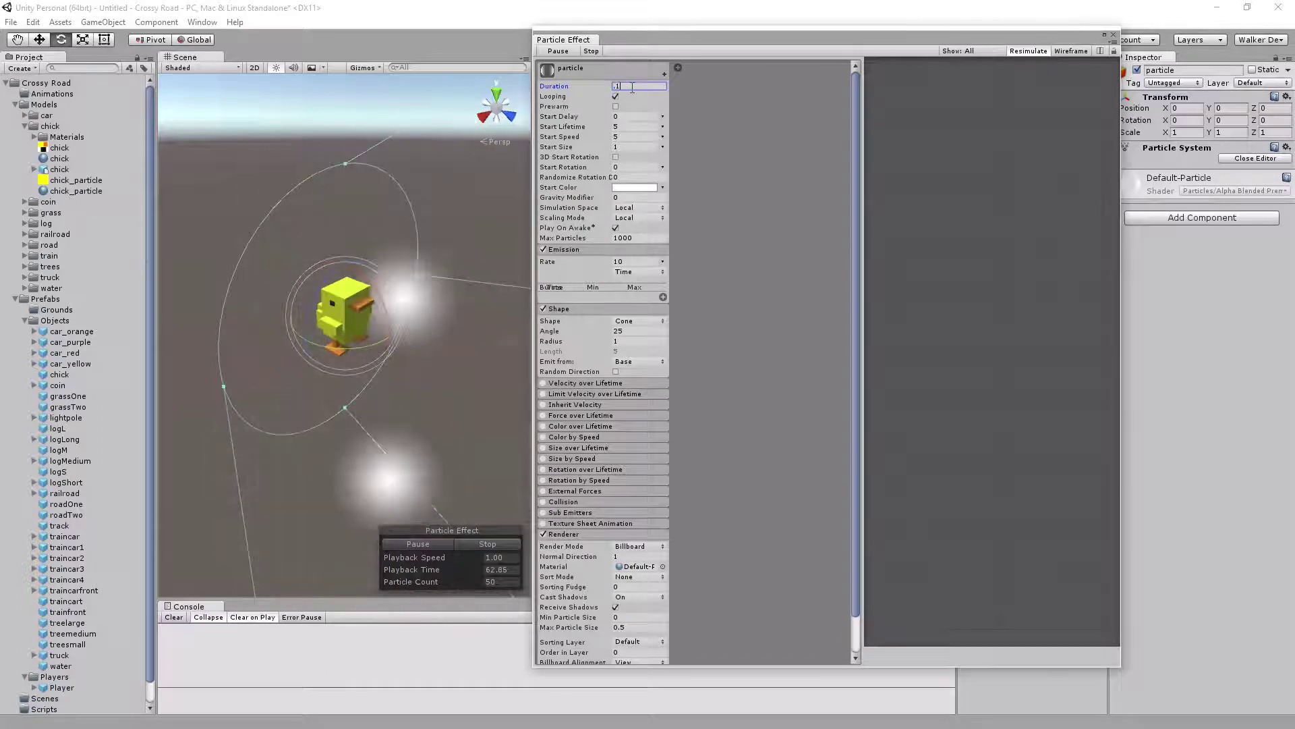
{"action": "key", "text": "Return"}
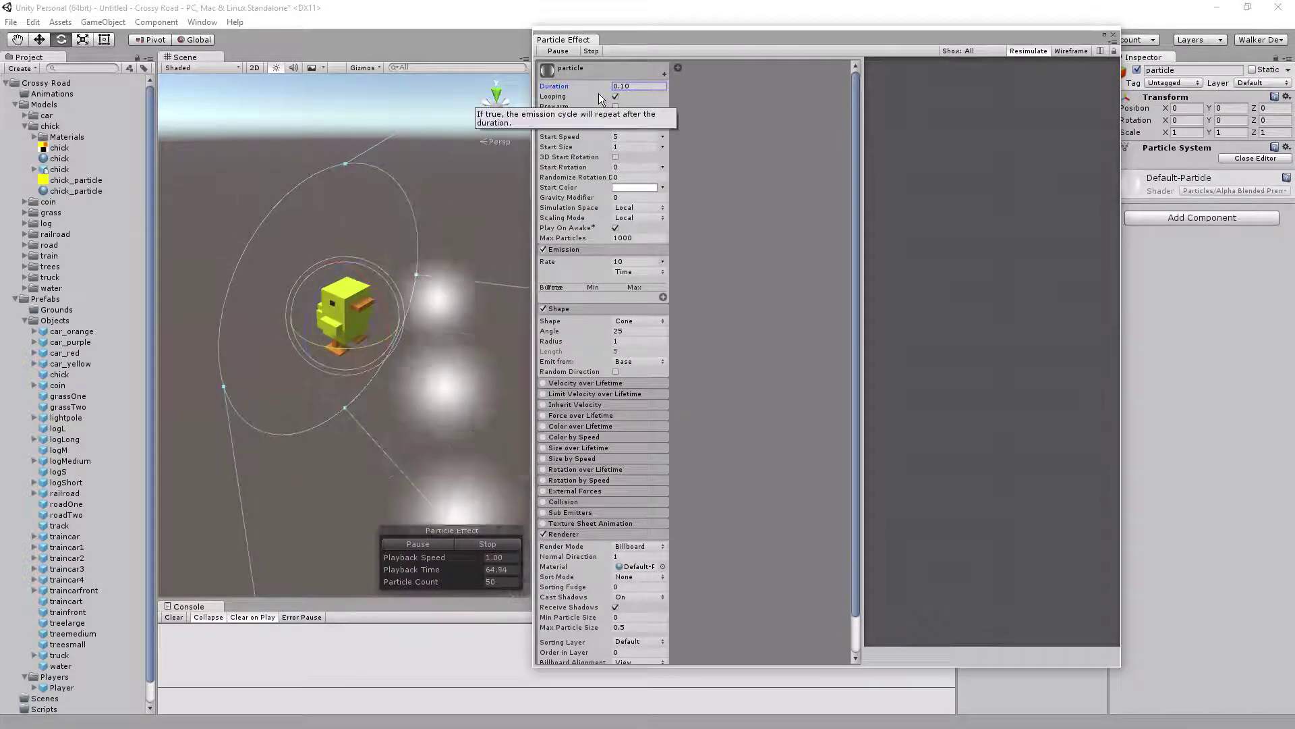
{"action": "left_click", "coordinate": [613, 108]}
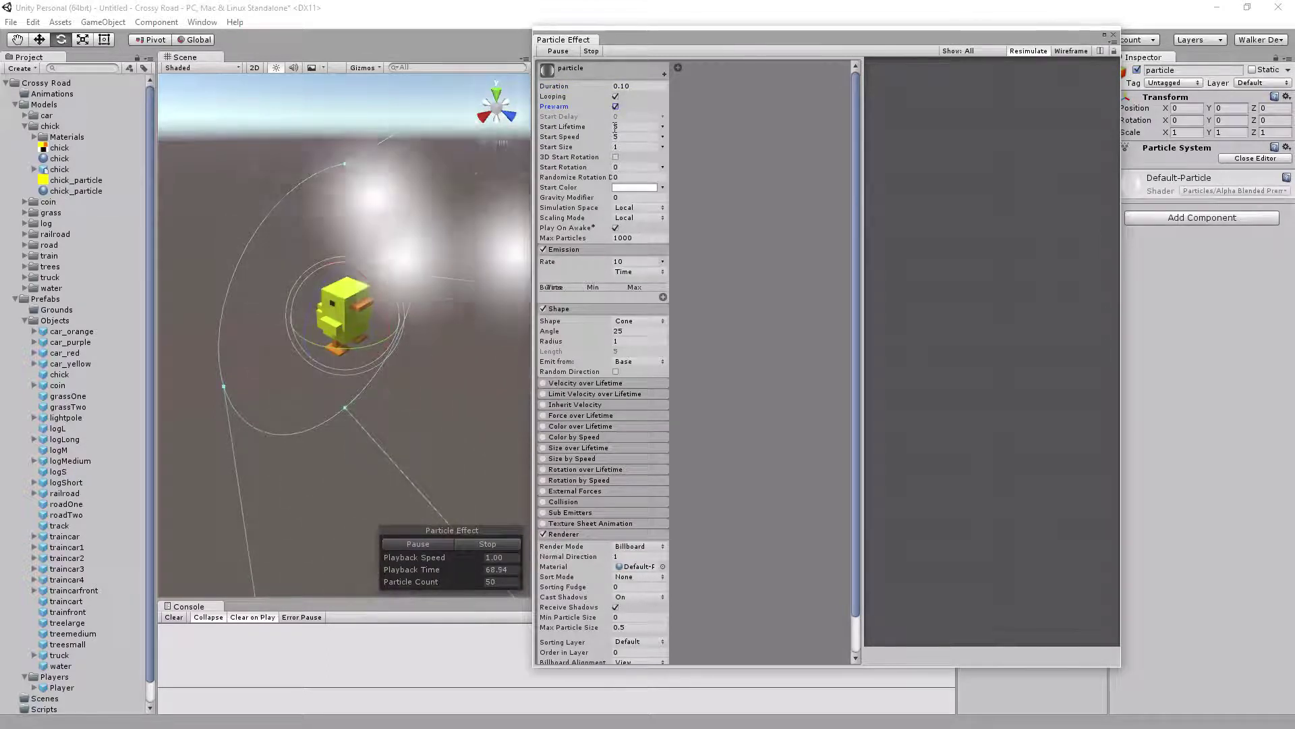
{"action": "left_click", "coordinate": [614, 126]}
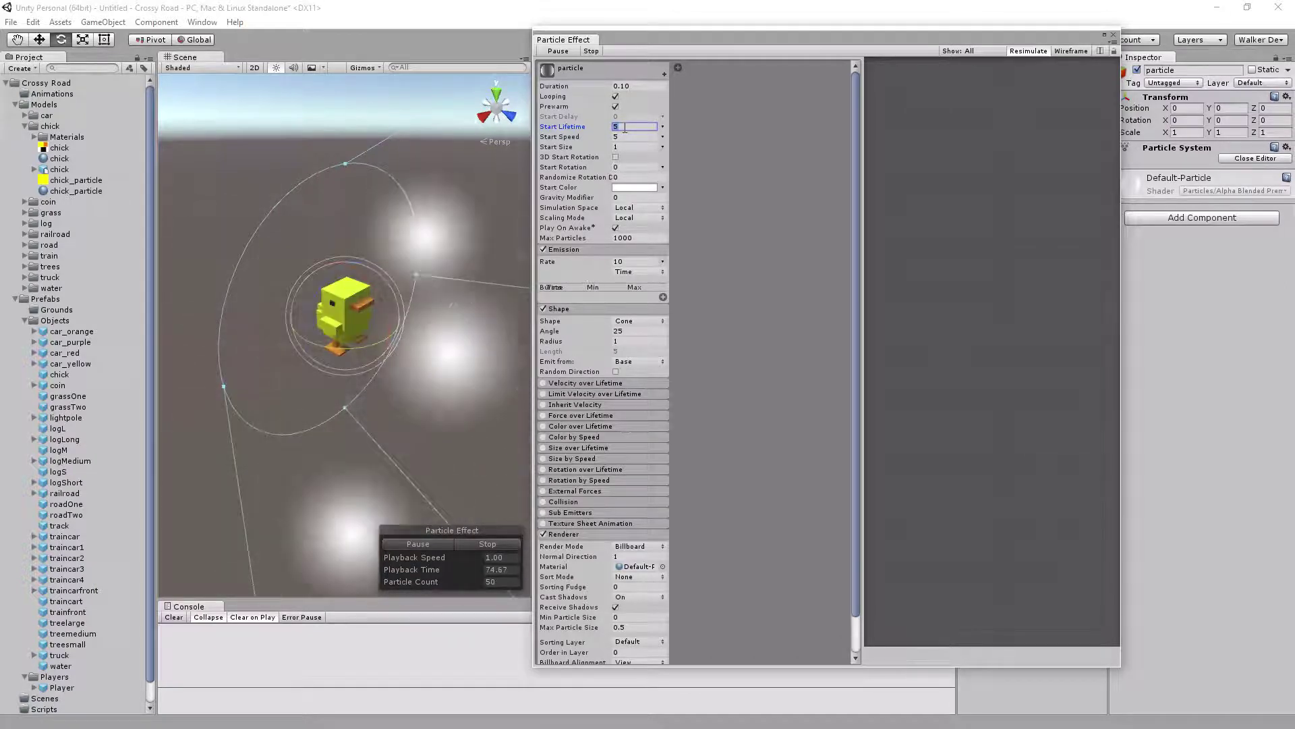
{"action": "type", "text": ".5"}
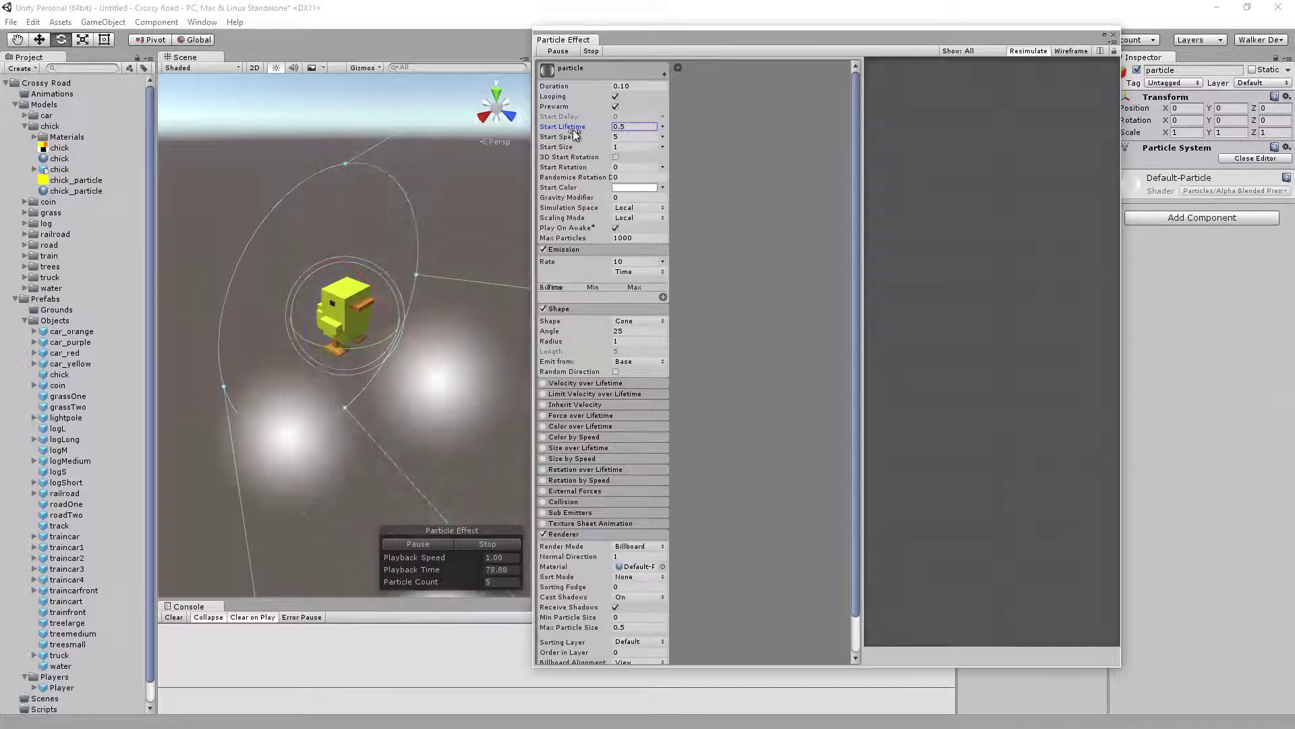
{"action": "left_click", "coordinate": [663, 127]}
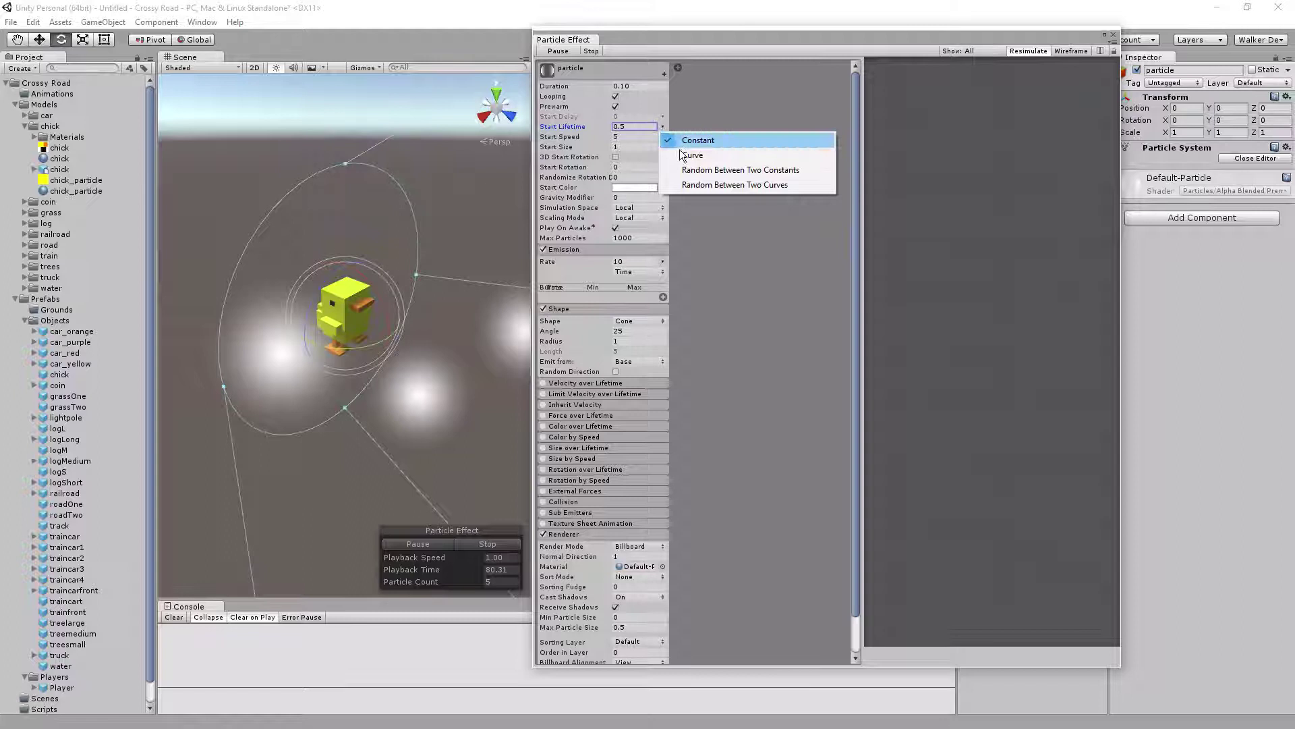
Switch Start Lifetime to Curve and apply the preset descending from 0.50 to 0
{"action": "left_click", "coordinate": [702, 155]}
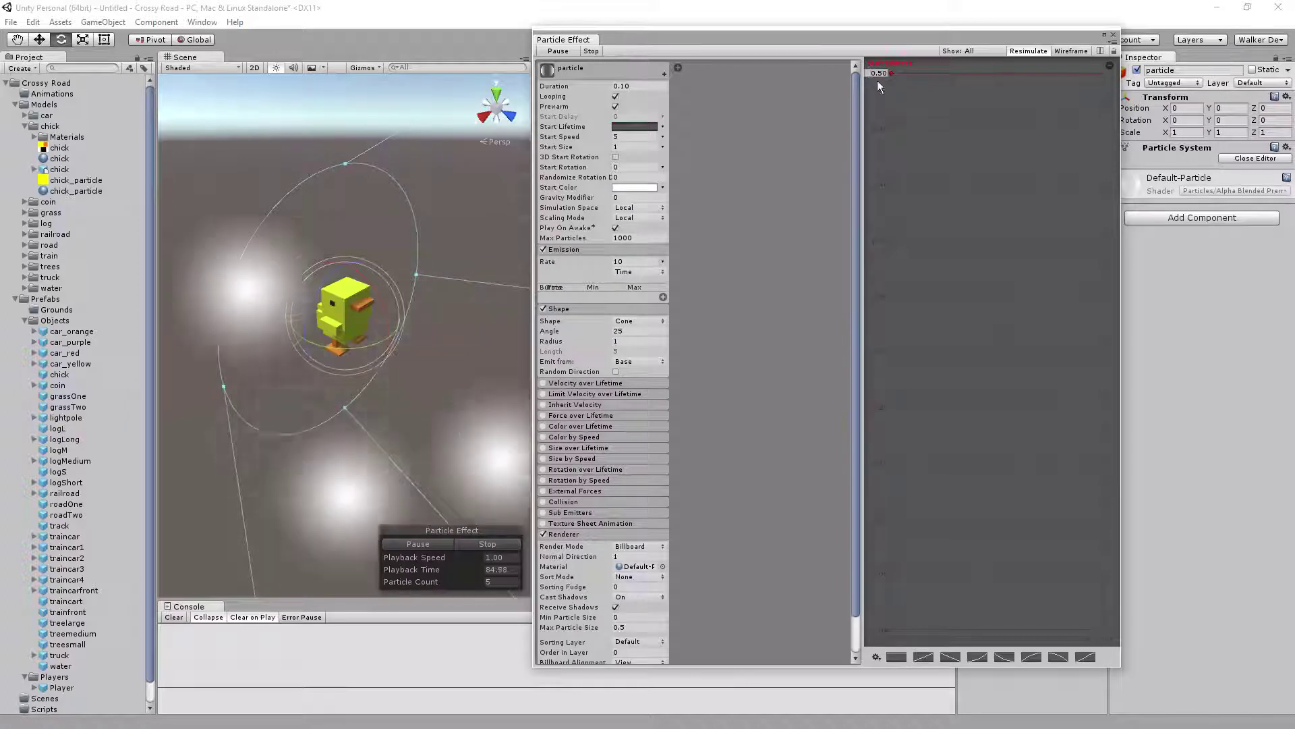
{"action": "left_click", "coordinate": [1059, 657]}
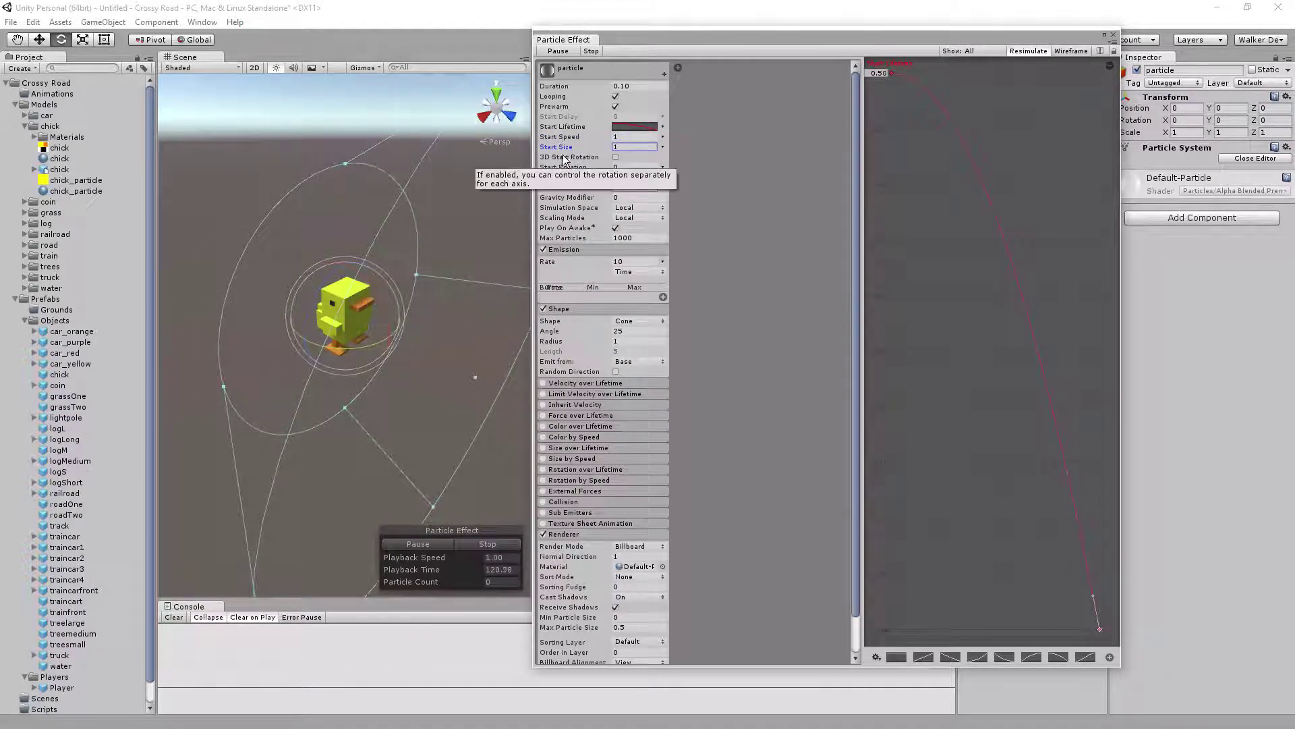
Expand Models > chick in the Project panel to locate the chick_particle material
{"action": "left_click", "coordinate": [630, 148]}
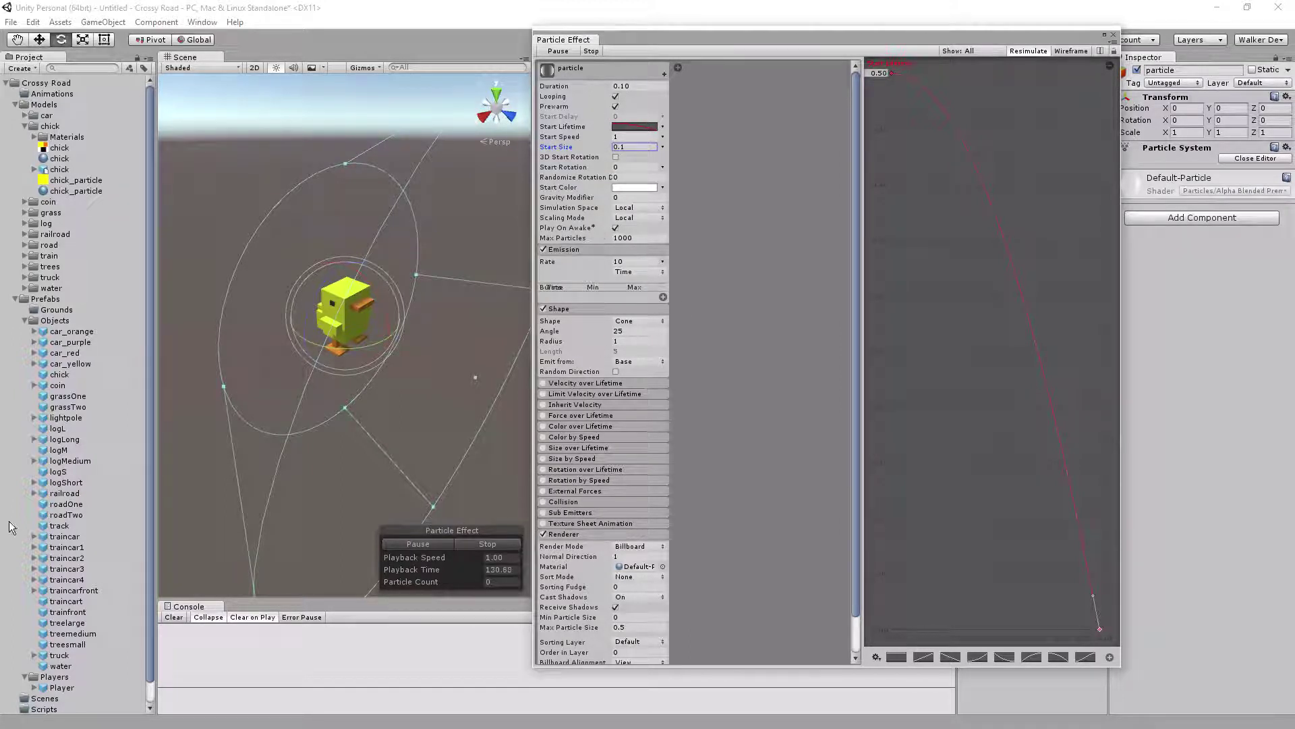
{"action": "left_click", "coordinate": [49, 126]}
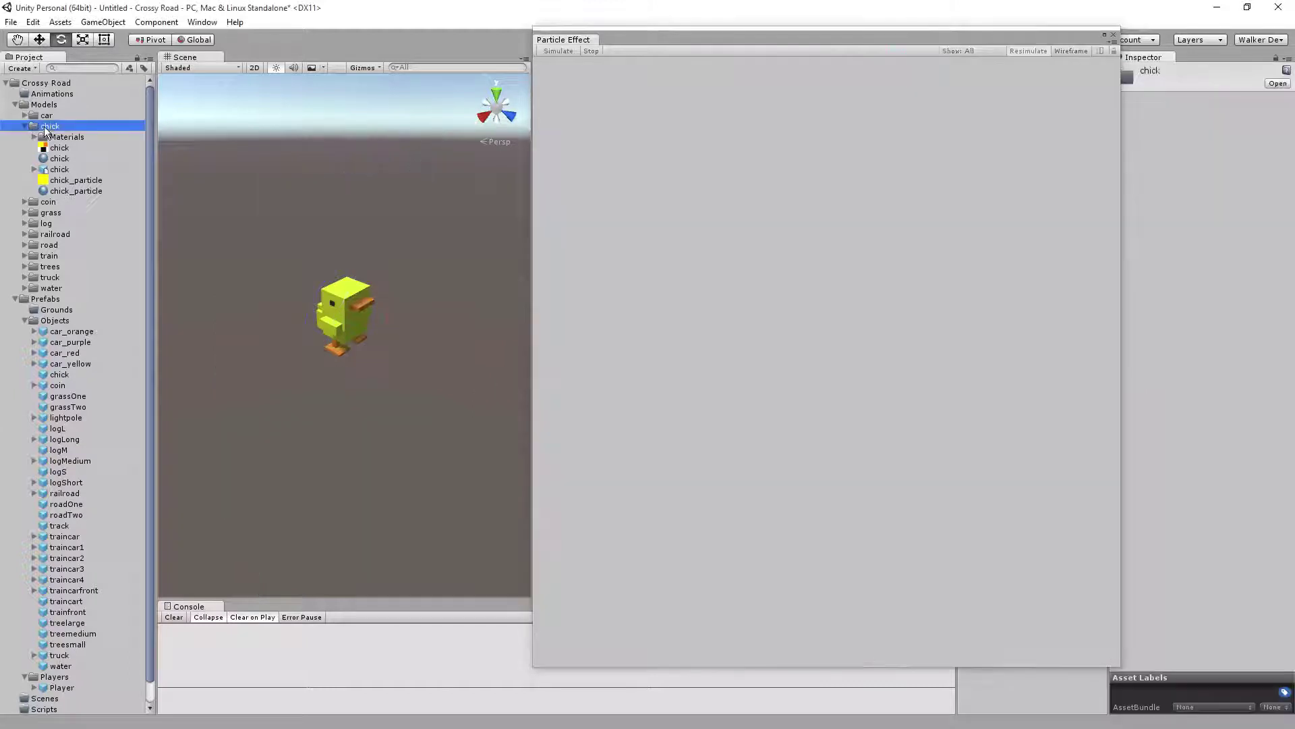
{"action": "key", "text": "Left"}
{"action": "key", "text": "Left"}
{"action": "key", "text": "Left"}
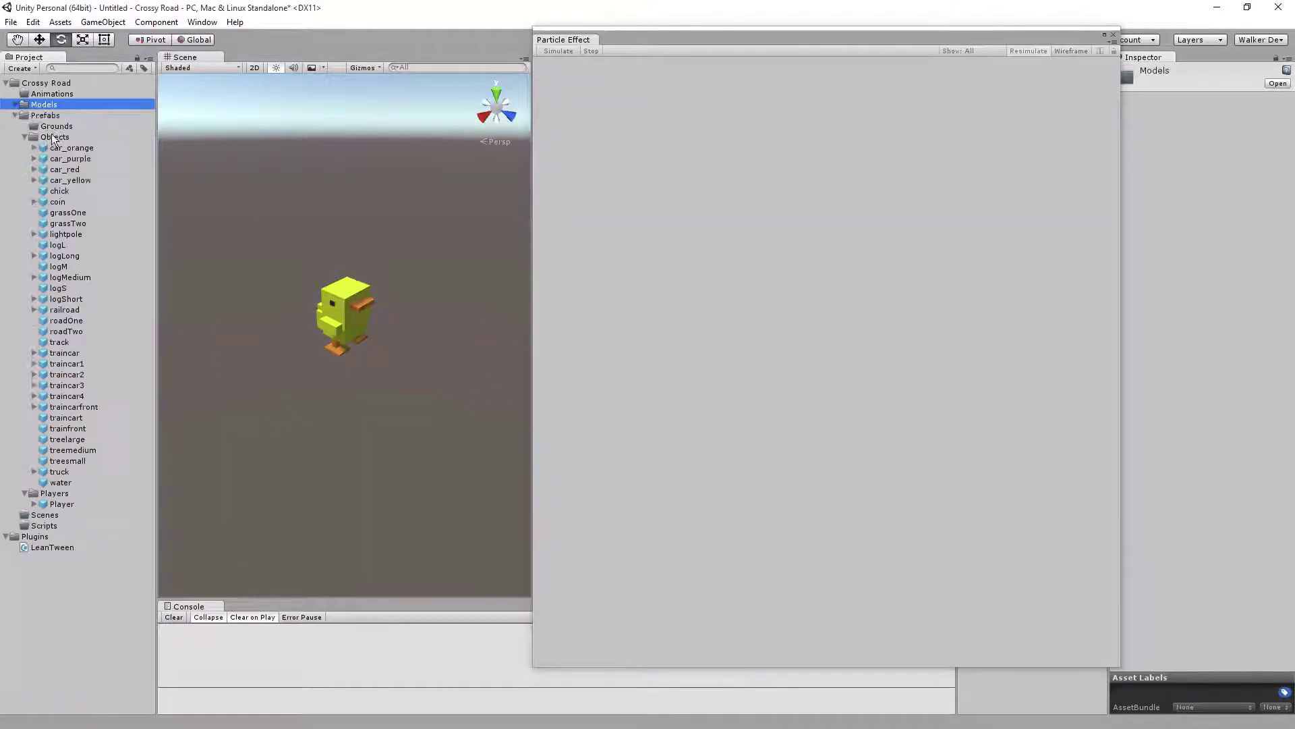
{"action": "left_click", "coordinate": [42, 116]}
{"action": "key", "text": "Up"}
{"action": "key", "text": "Right"}
{"action": "left_click", "coordinate": [37, 128]}
{"action": "key", "text": "Right"}
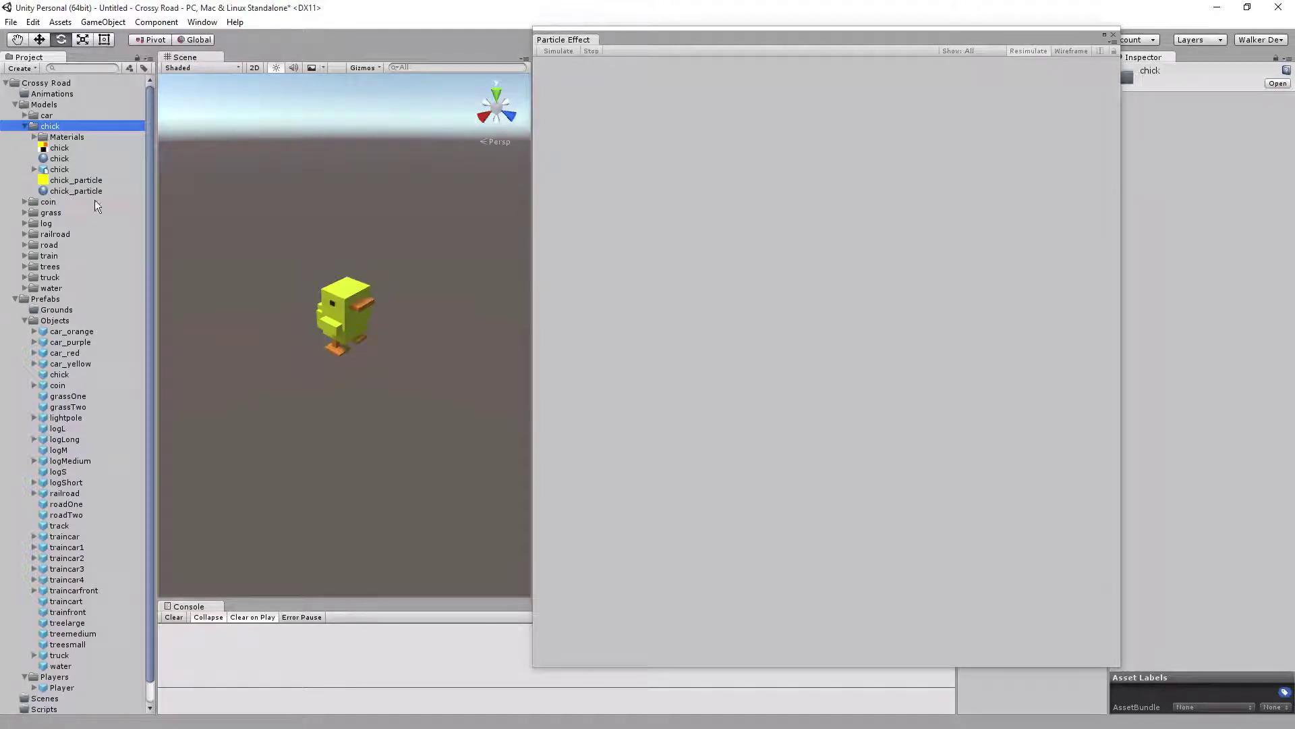
Move the Particle Effect window aside, select the particle object, and scroll to its settings
{"action": "left_click", "coordinate": [341, 296]}
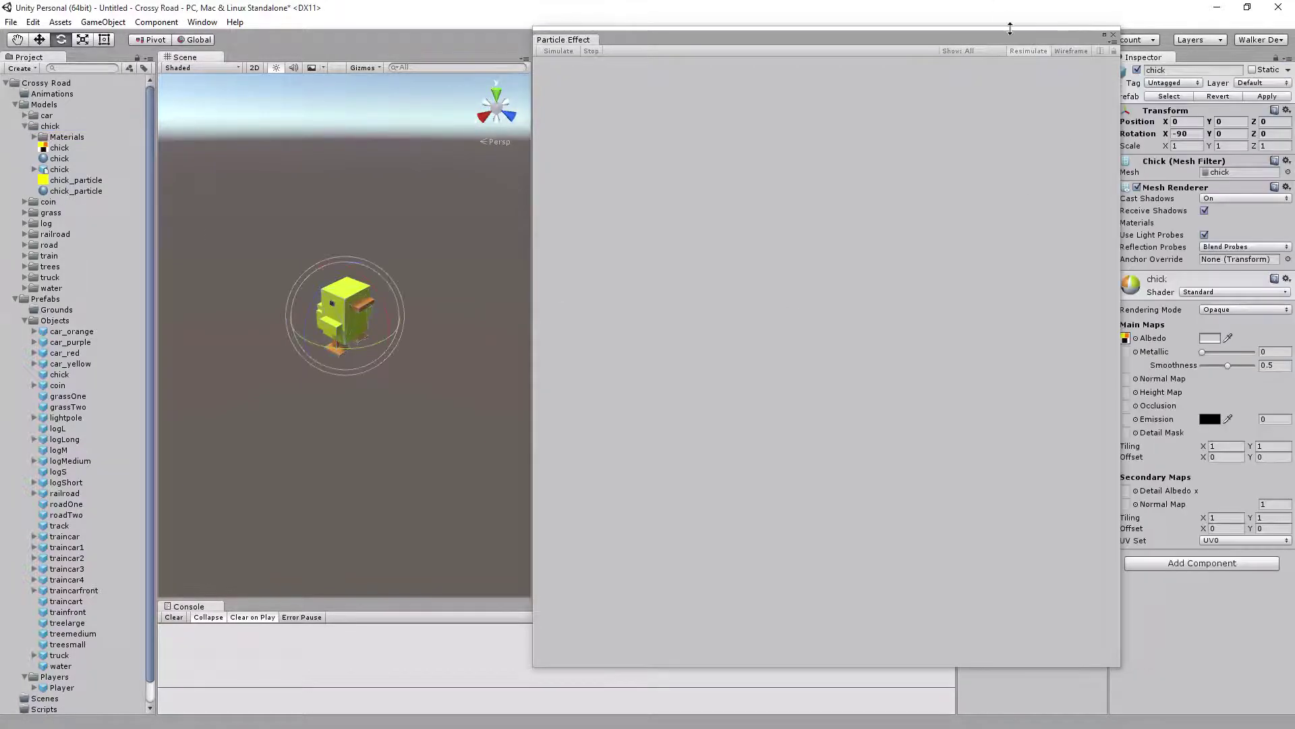
{"action": "left_click_drag", "start_coordinate": [1010, 29], "coordinate": [852, 47]}
{"action": "left_click", "coordinate": [998, 115]}
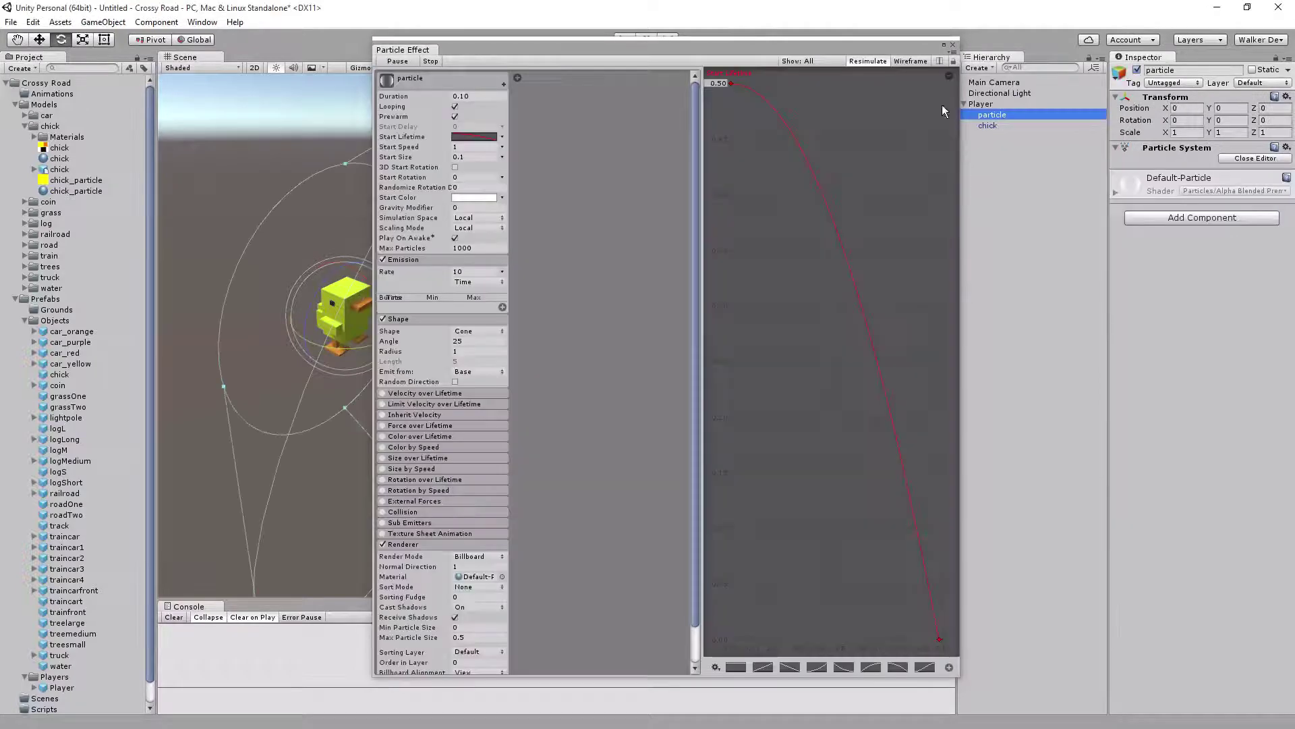
{"action": "left_click_drag", "start_coordinate": [772, 44], "coordinate": [932, 40]}
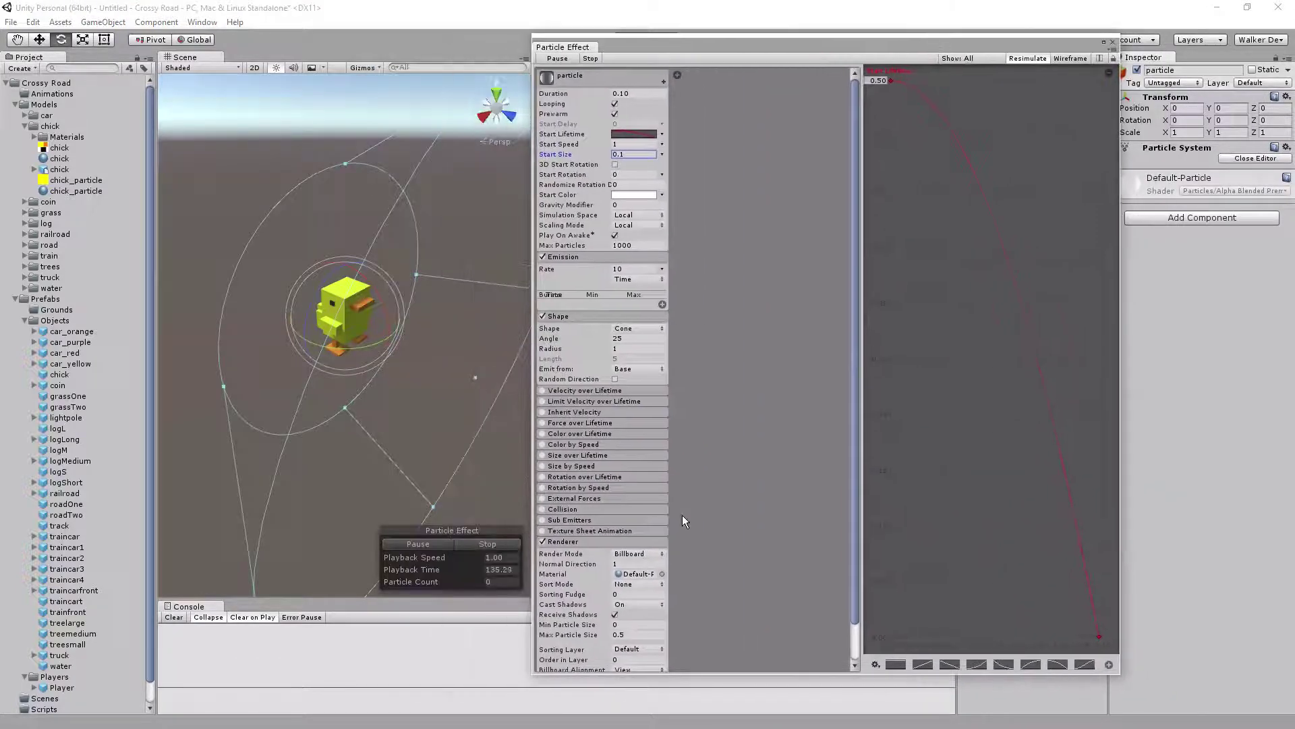
{"action": "scroll", "coordinate": [550, 516], "scroll_direction": "down", "scroll_amount": 3}
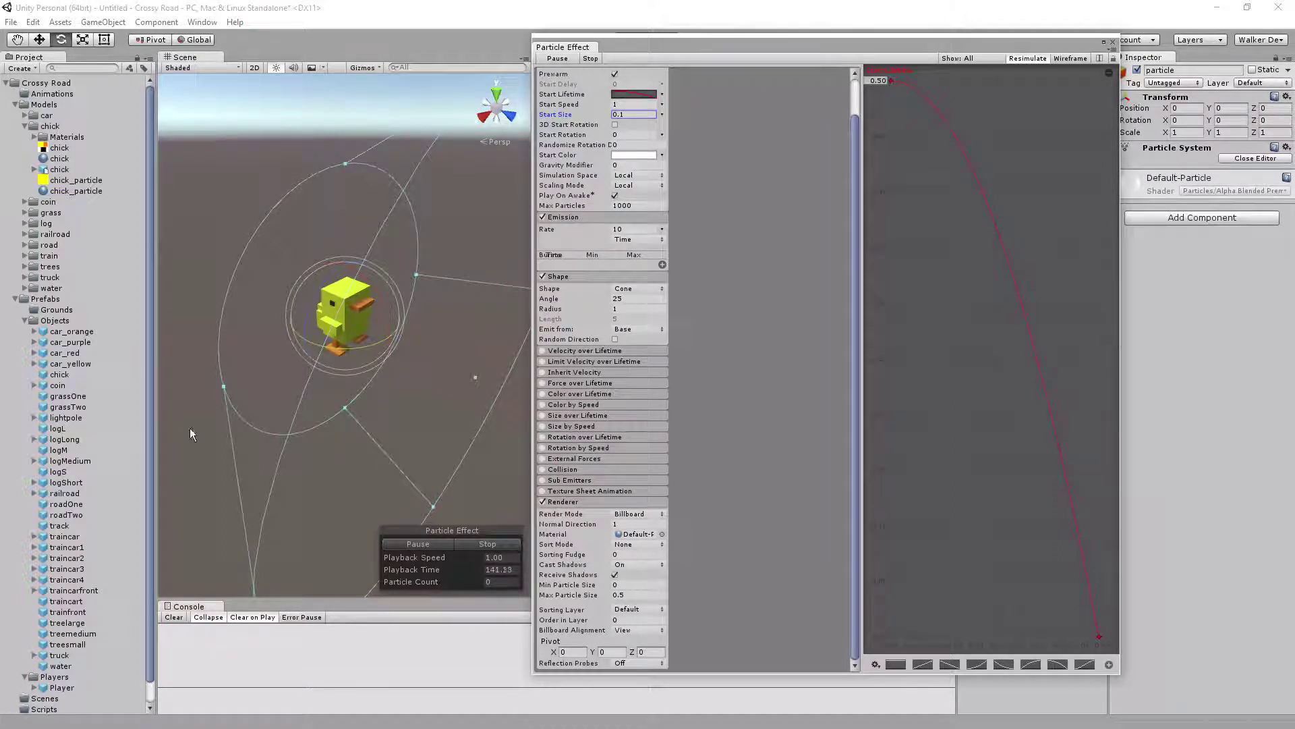
Assign the chick_particle material to the Renderer module's Material field
{"action": "left_click", "coordinate": [662, 534]}
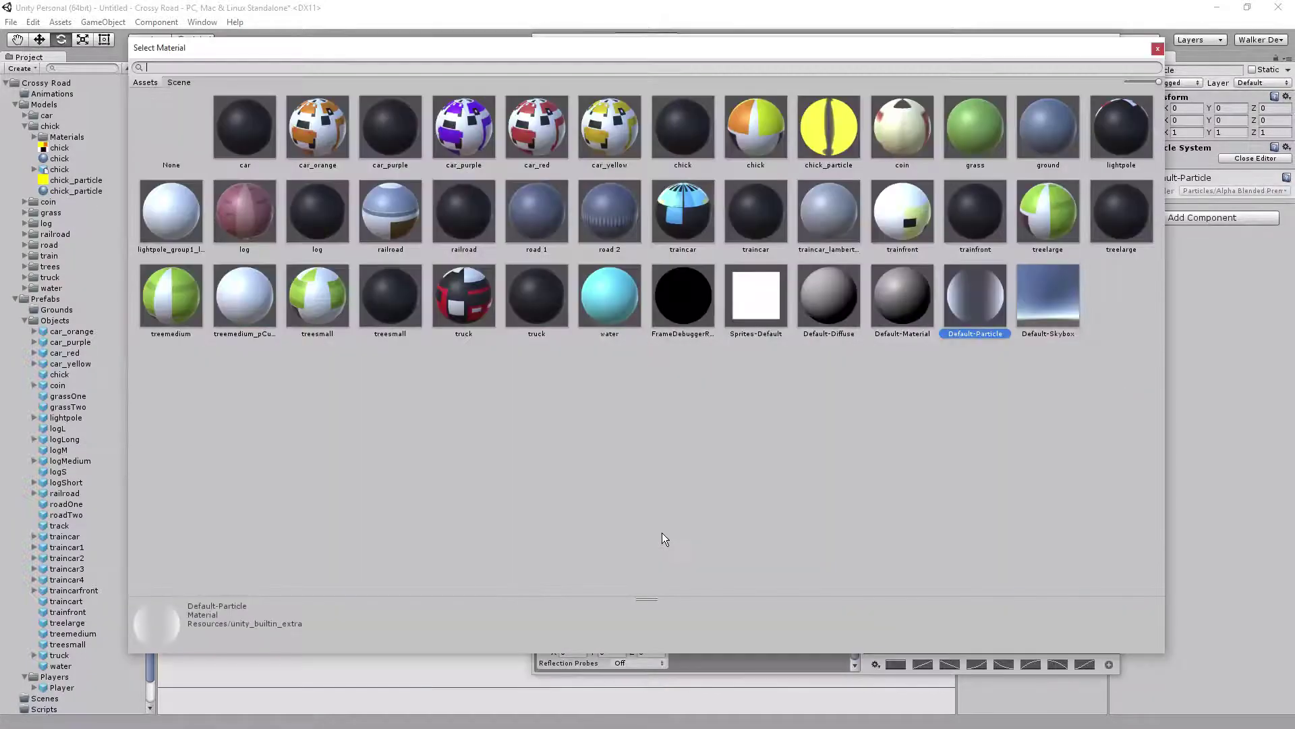
{"action": "left_click", "coordinate": [831, 138]}
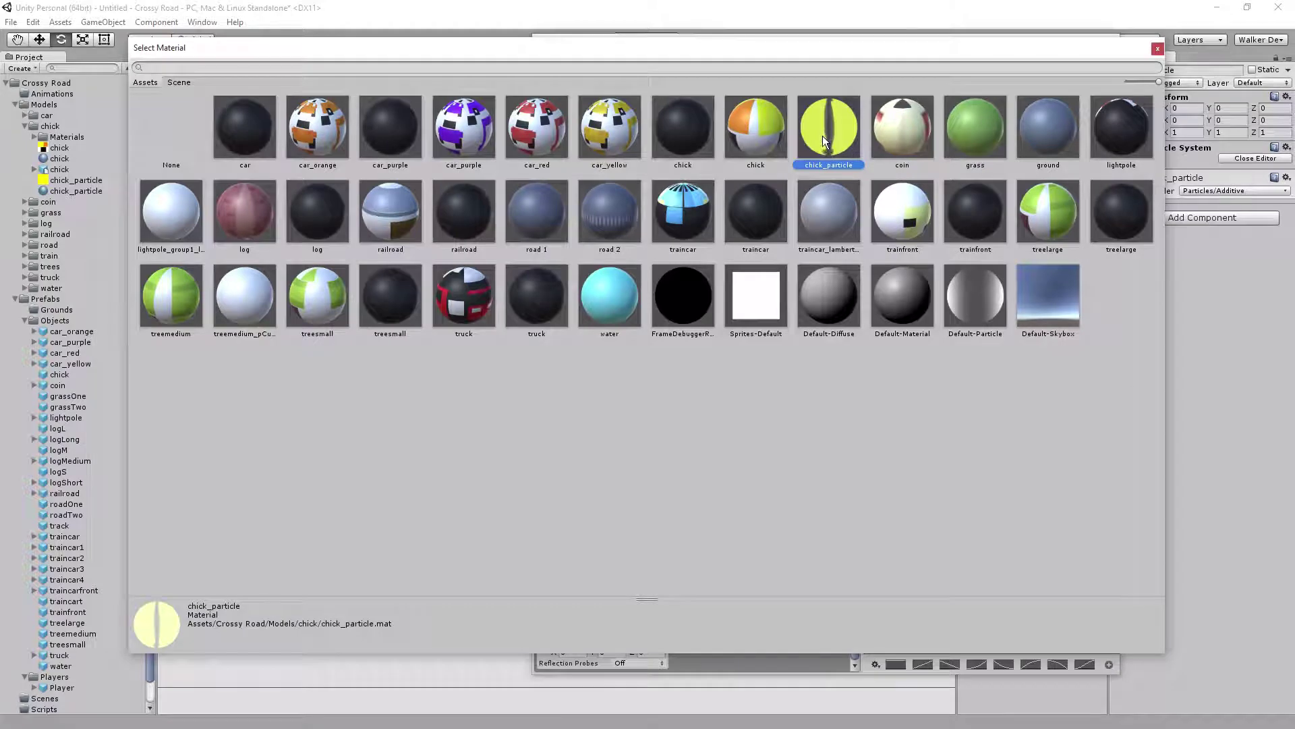
{"action": "double_click", "coordinate": [821, 142]}
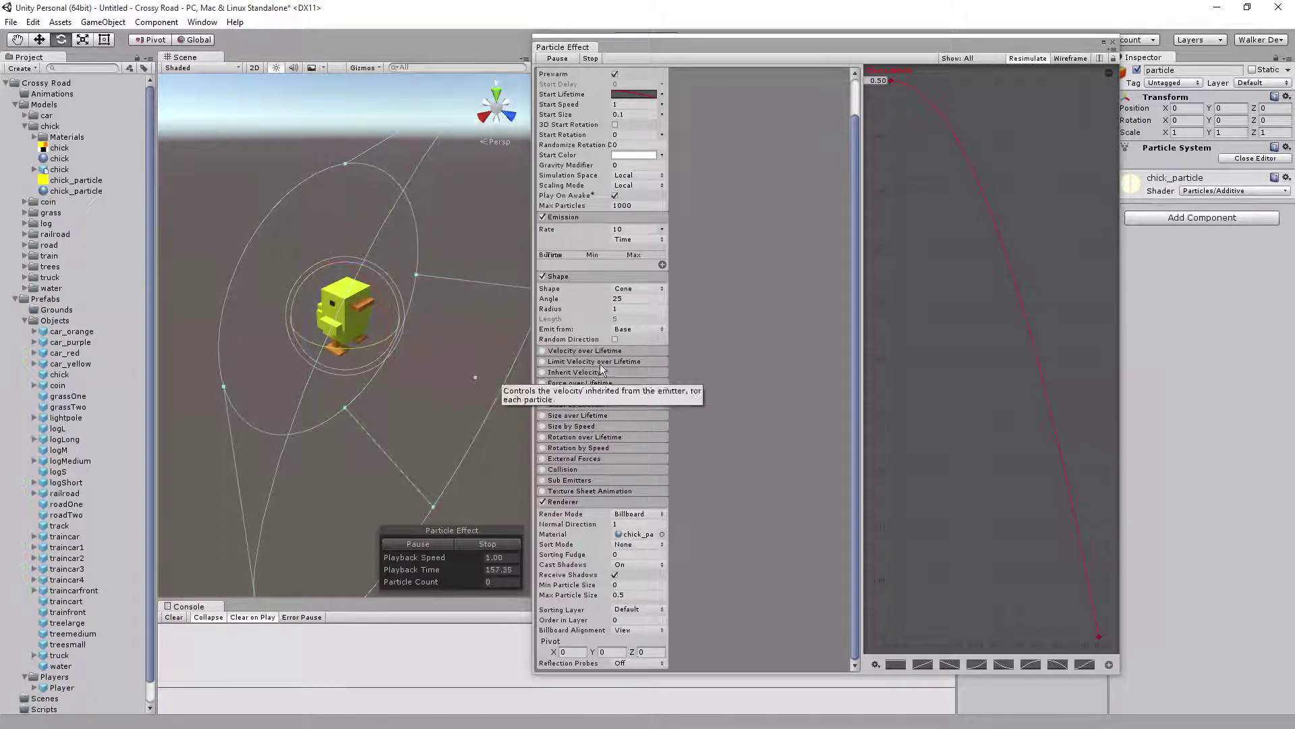
Edit the particles' Start Rotation, Randomize Rotation and Emission Rate values
{"action": "scroll", "coordinate": [598, 429], "scroll_direction": "up", "scroll_amount": 3}
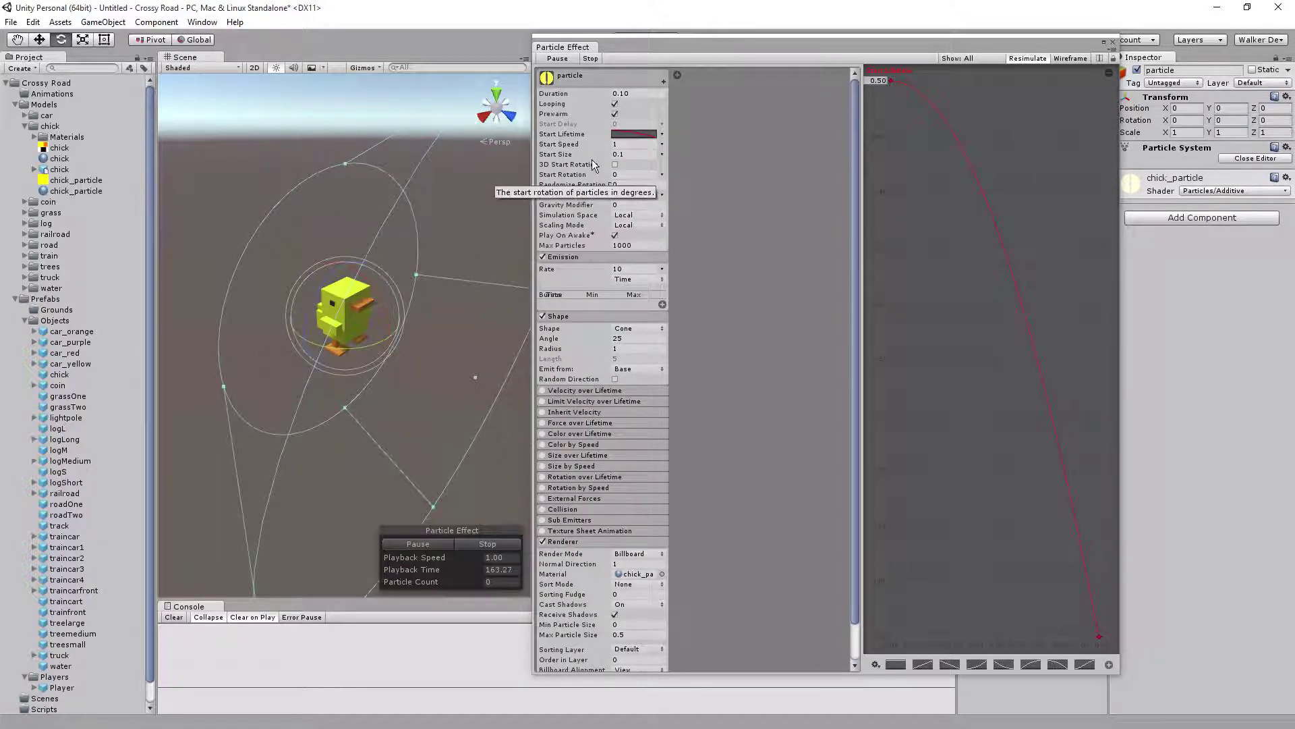
{"action": "left_click", "coordinate": [556, 145]}
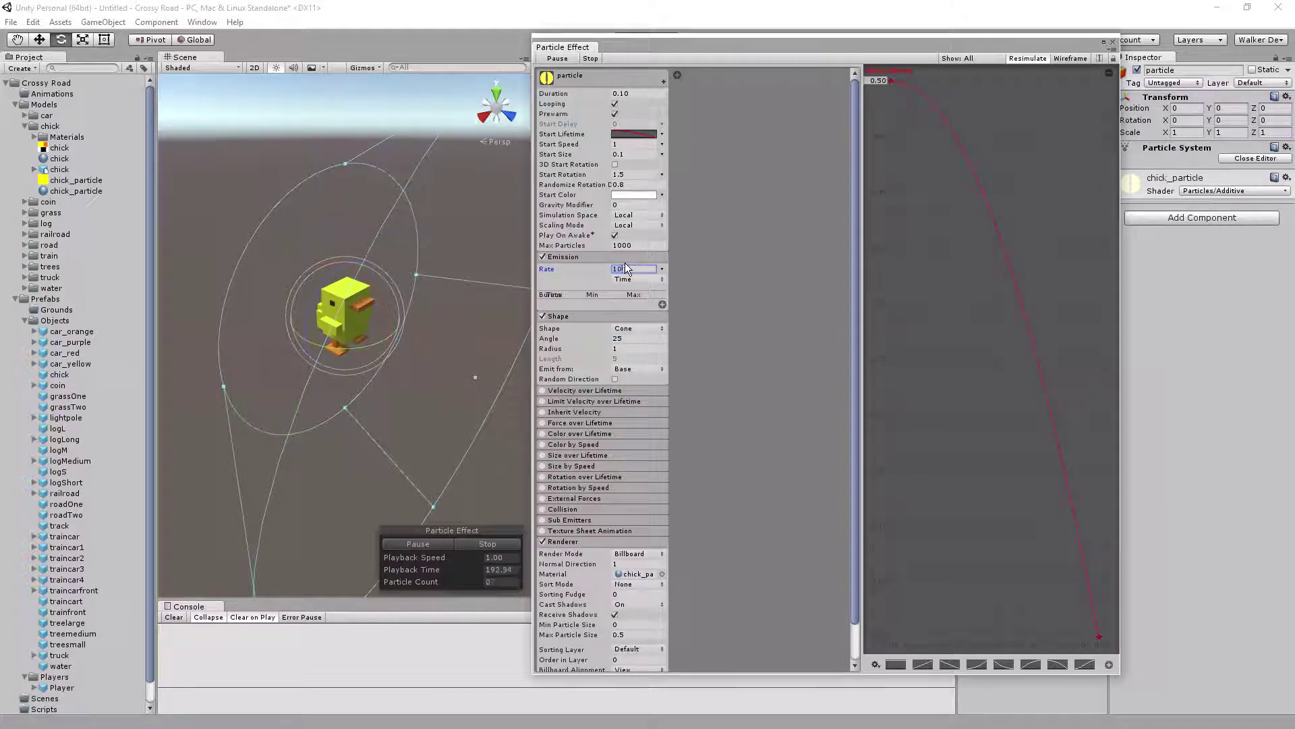
{"action": "type", "text": "0"}
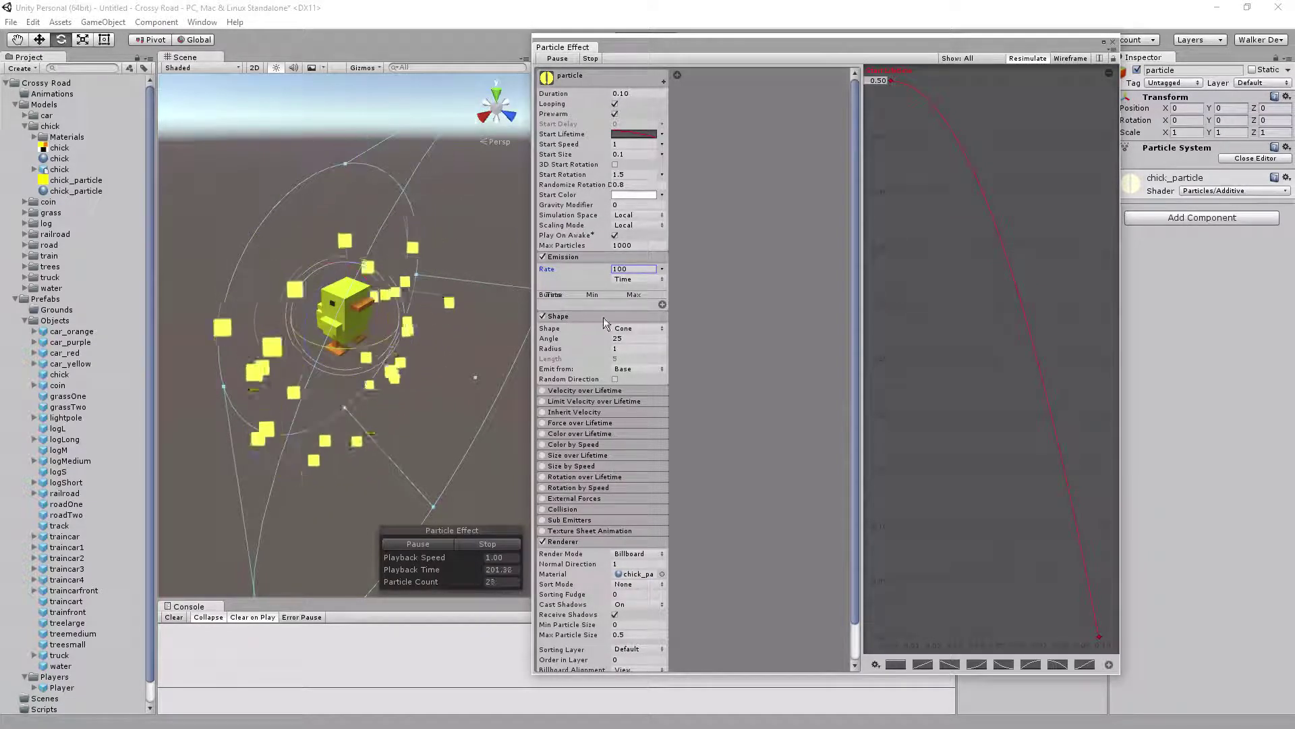
Change the emitter Shape from Cone to Hemisphere and set the particle object's Rotation X to -90
{"action": "left_click", "coordinate": [625, 328]}
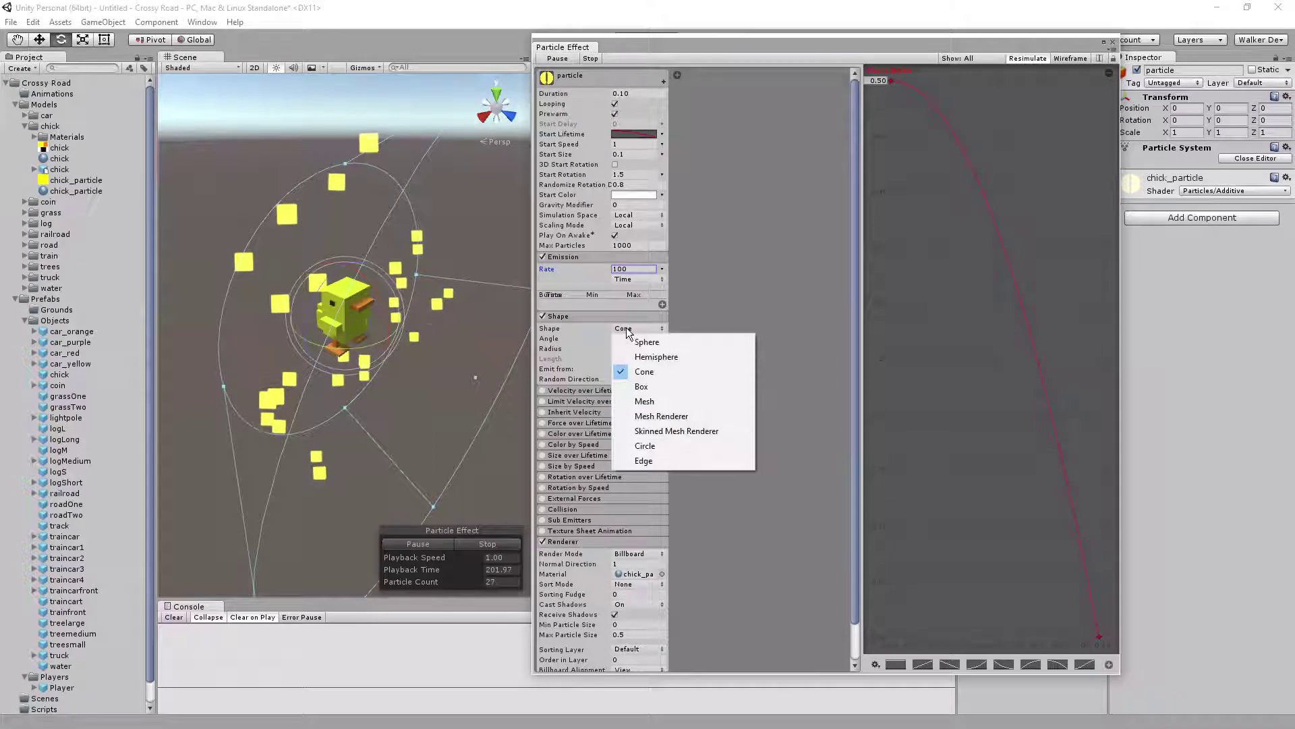
{"action": "left_click", "coordinate": [661, 357]}
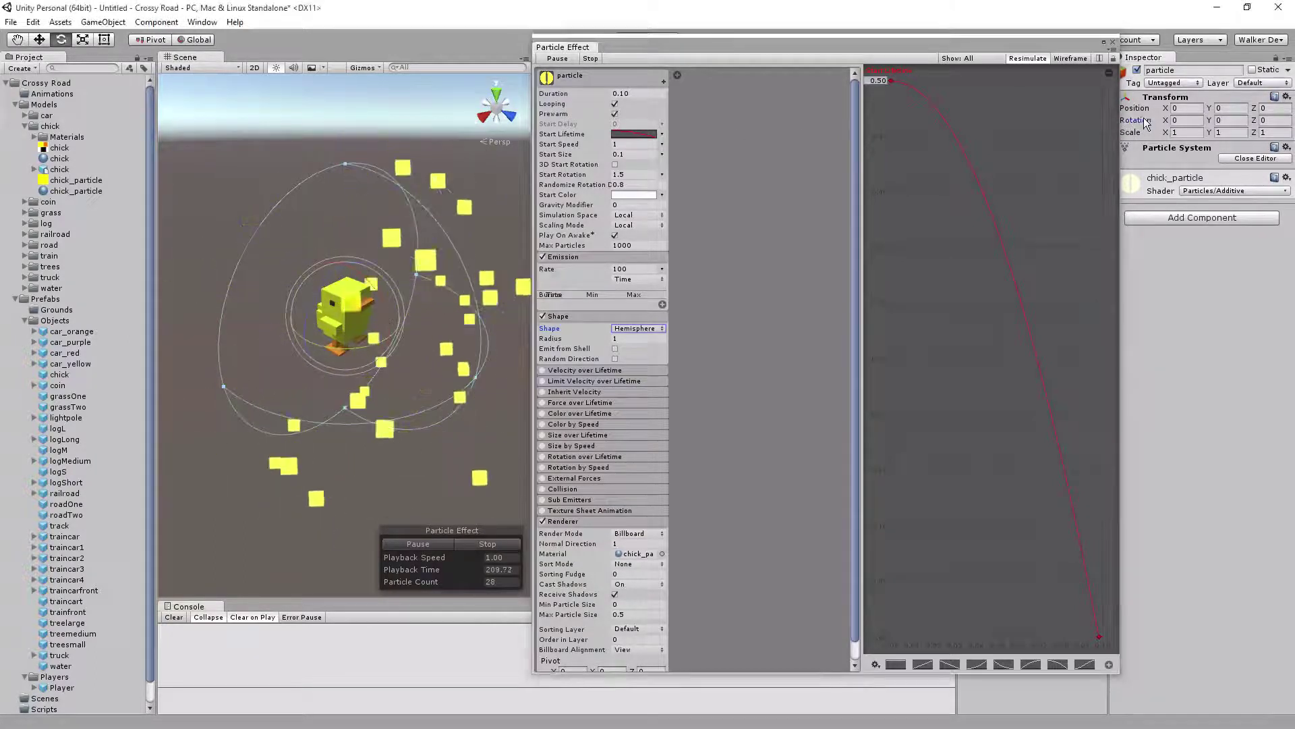
{"action": "left_click", "coordinate": [1170, 121]}
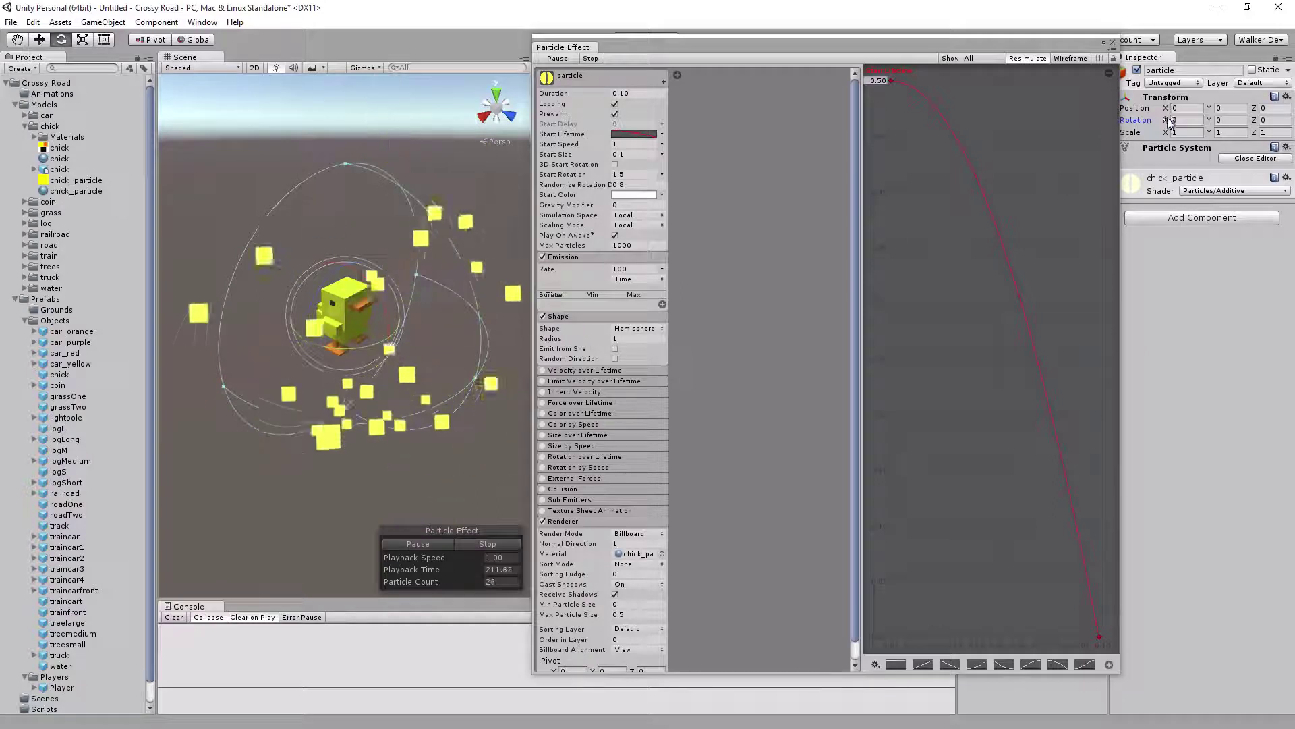
{"action": "type", "text": "-"}
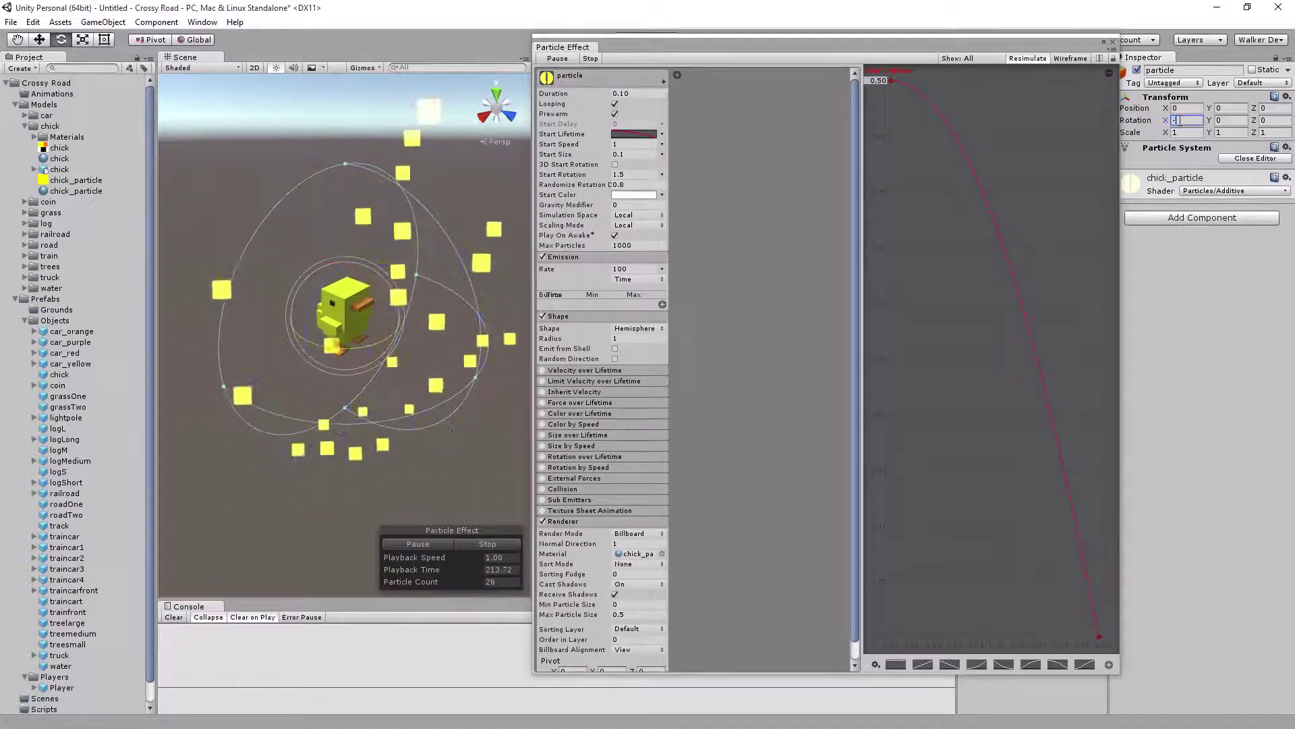
{"action": "type", "text": "90"}
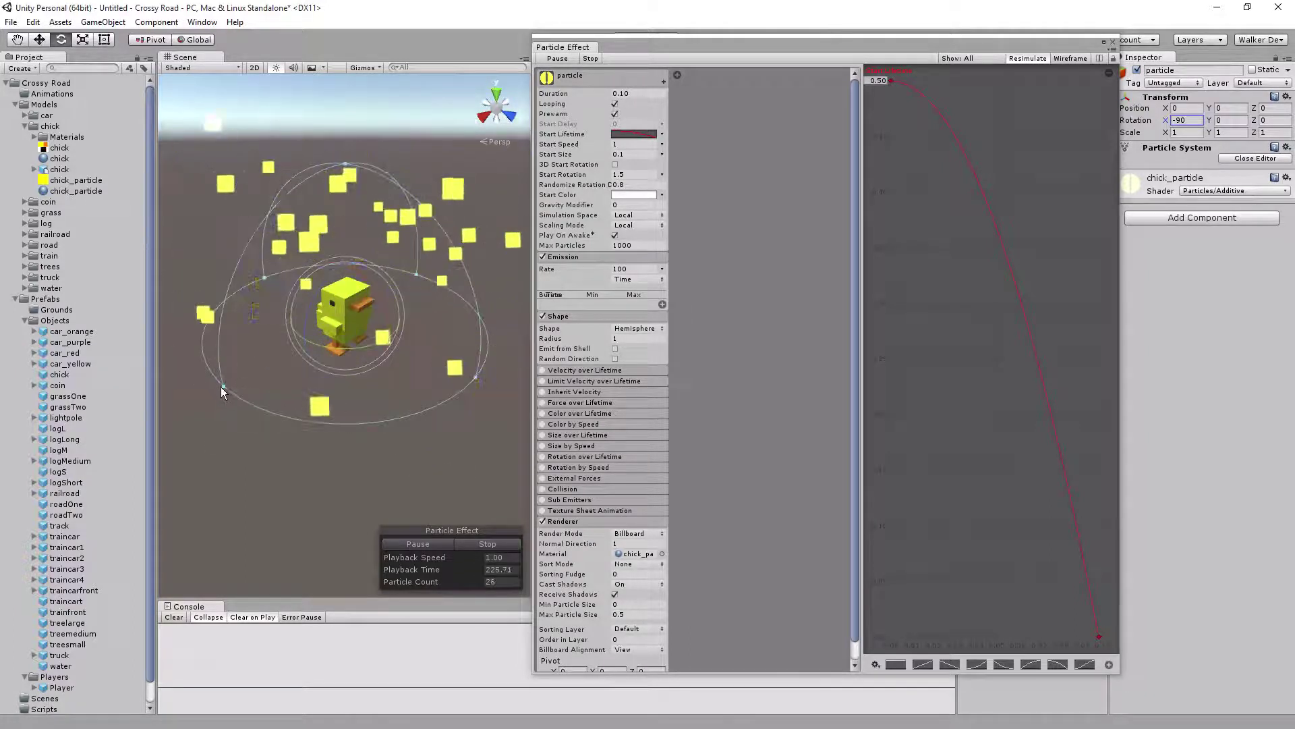
Shrink the hemisphere Radius to 0.25 and orbit the view to inspect the particles around the chick
{"action": "left_click_drag", "start_coordinate": [222, 387], "coordinate": [325, 326]}
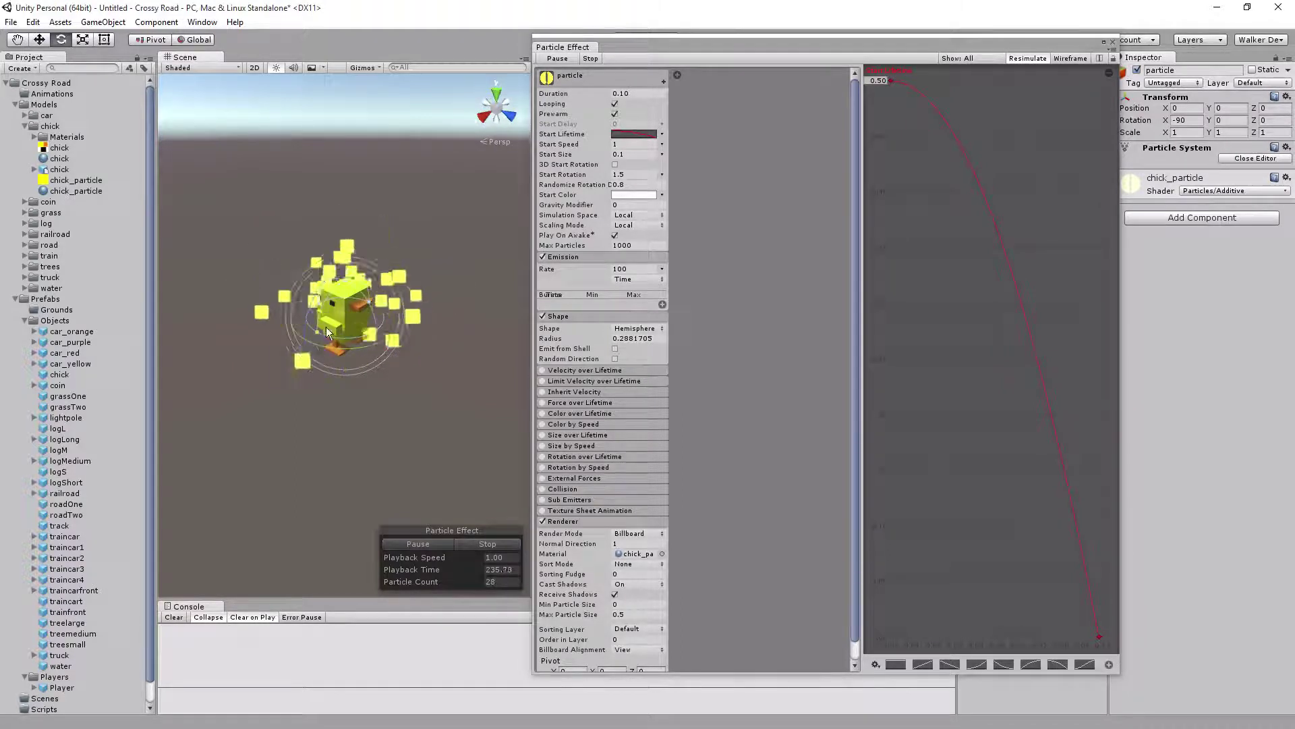
{"action": "left_click", "coordinate": [627, 338]}
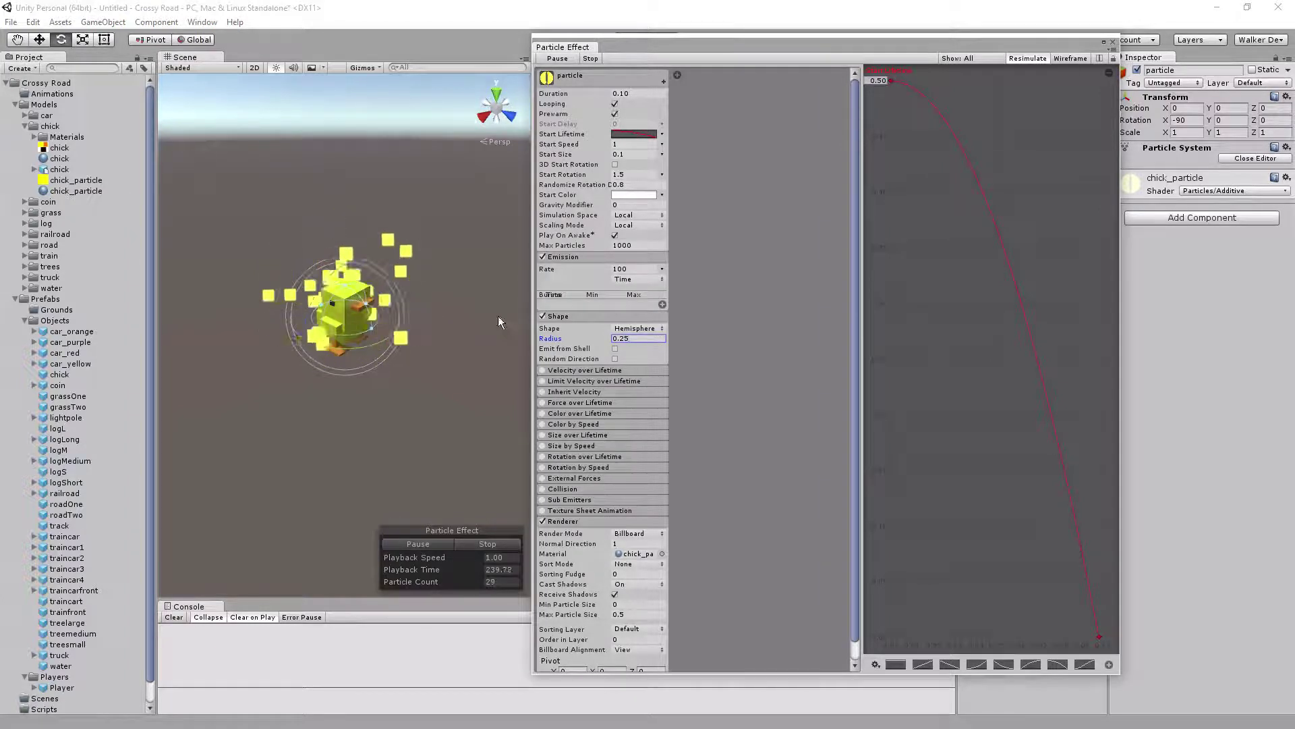
{"action": "left_click_drag", "start_coordinate": [500, 322], "coordinate": [528, 294], "text": "alt"}
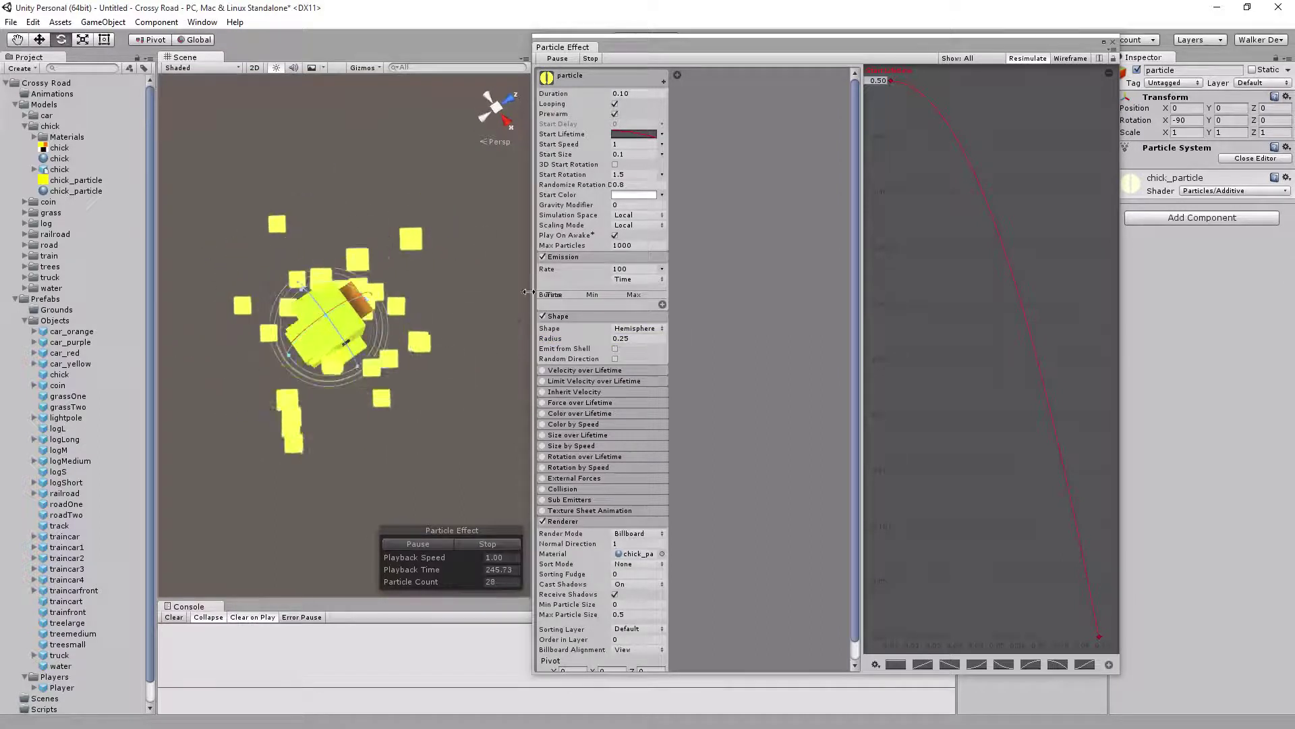
{"action": "left_click_drag", "start_coordinate": [391, 451], "coordinate": [398, 417], "text": "alt"}
{"action": "left_click", "coordinate": [414, 418]}
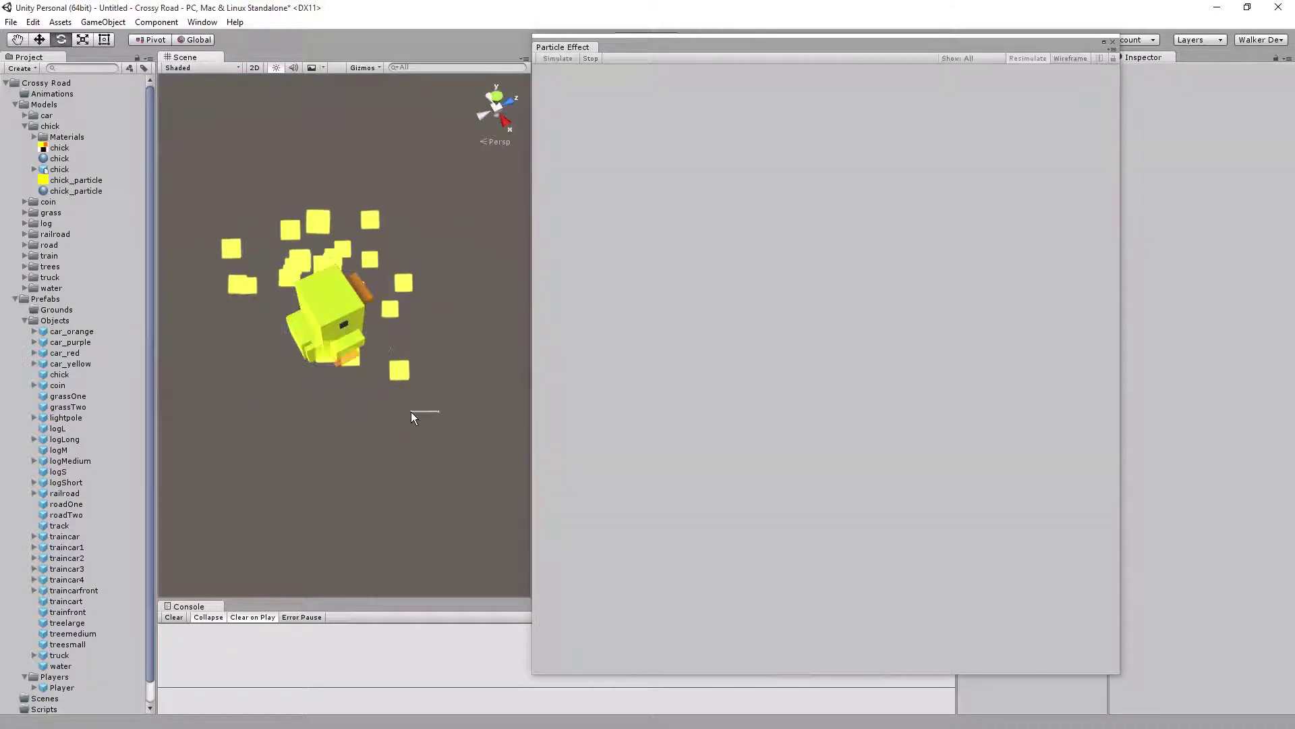
Reselect the particle object and enable Random Direction in the Shape module, toggling it to compare
{"action": "left_click", "coordinate": [305, 260]}
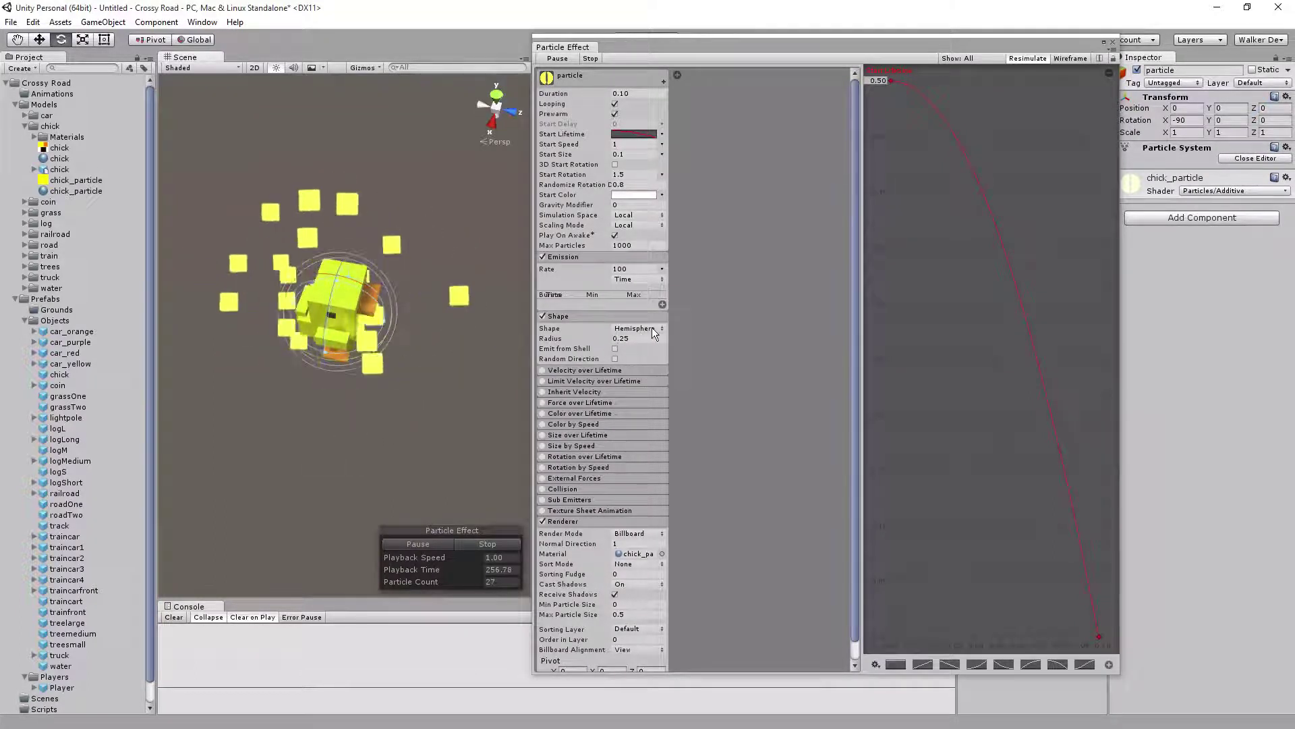
{"action": "left_click", "coordinate": [615, 358]}
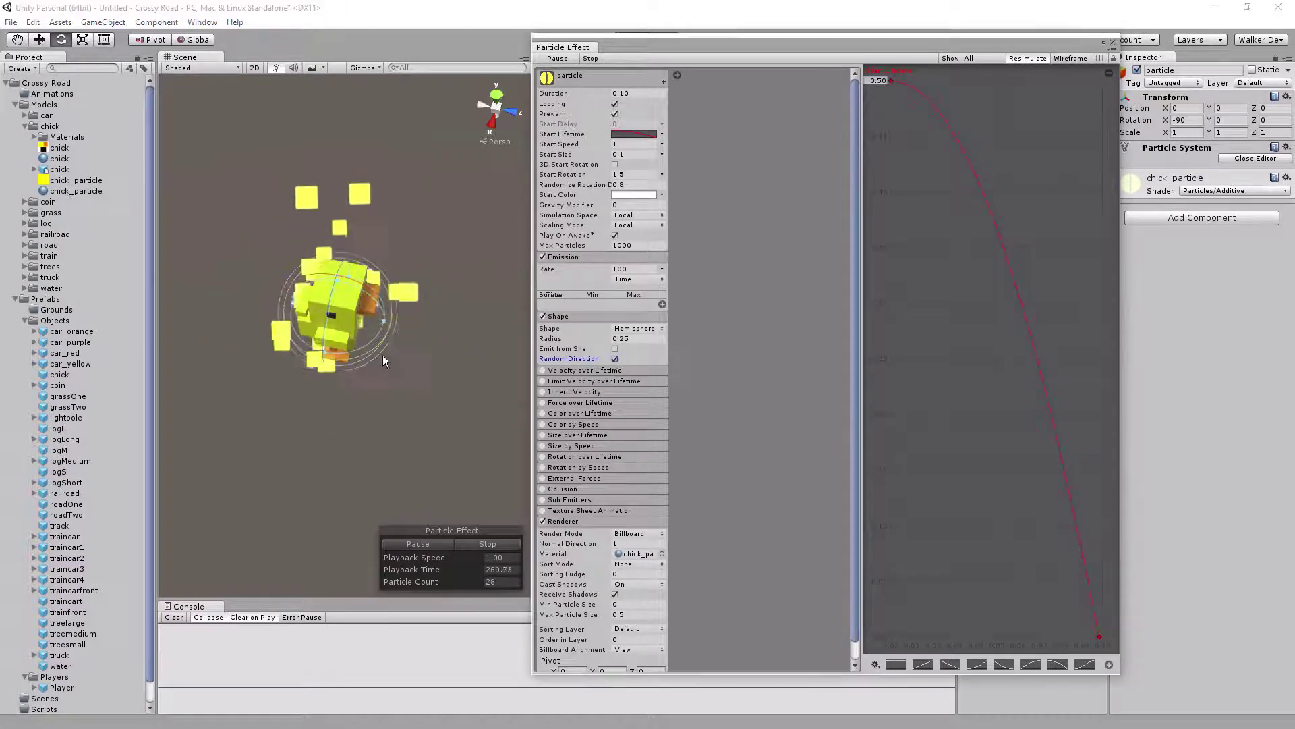
{"action": "left_click", "coordinate": [615, 358]}
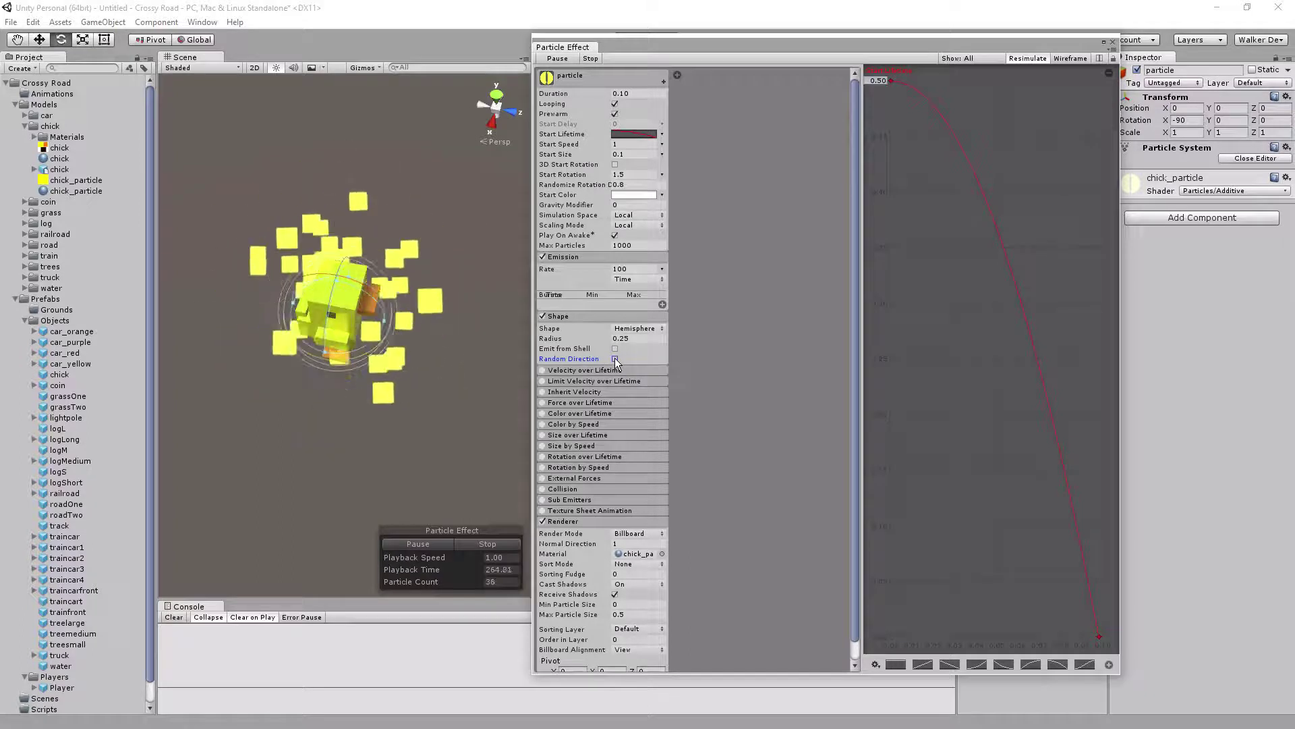
{"action": "left_click", "coordinate": [614, 358]}
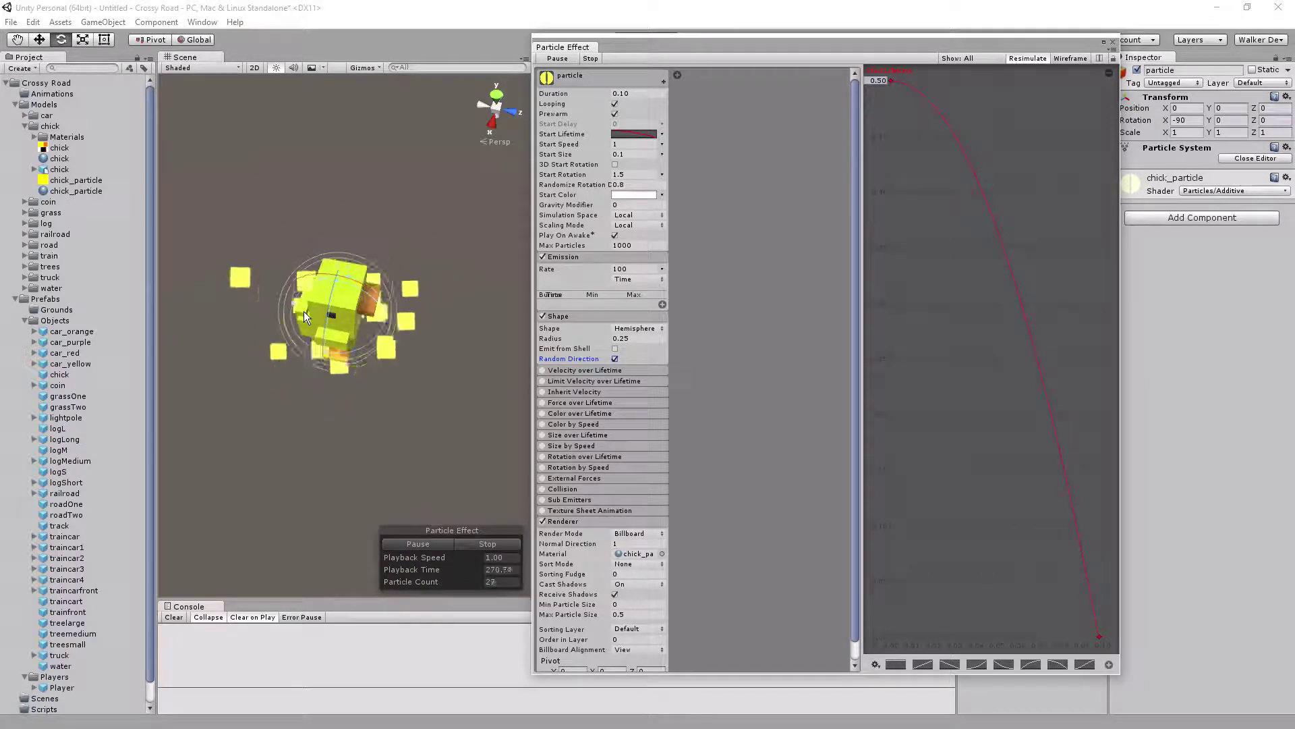
{"action": "scroll", "coordinate": [599, 507], "scroll_direction": "down", "scroll_amount": 1}
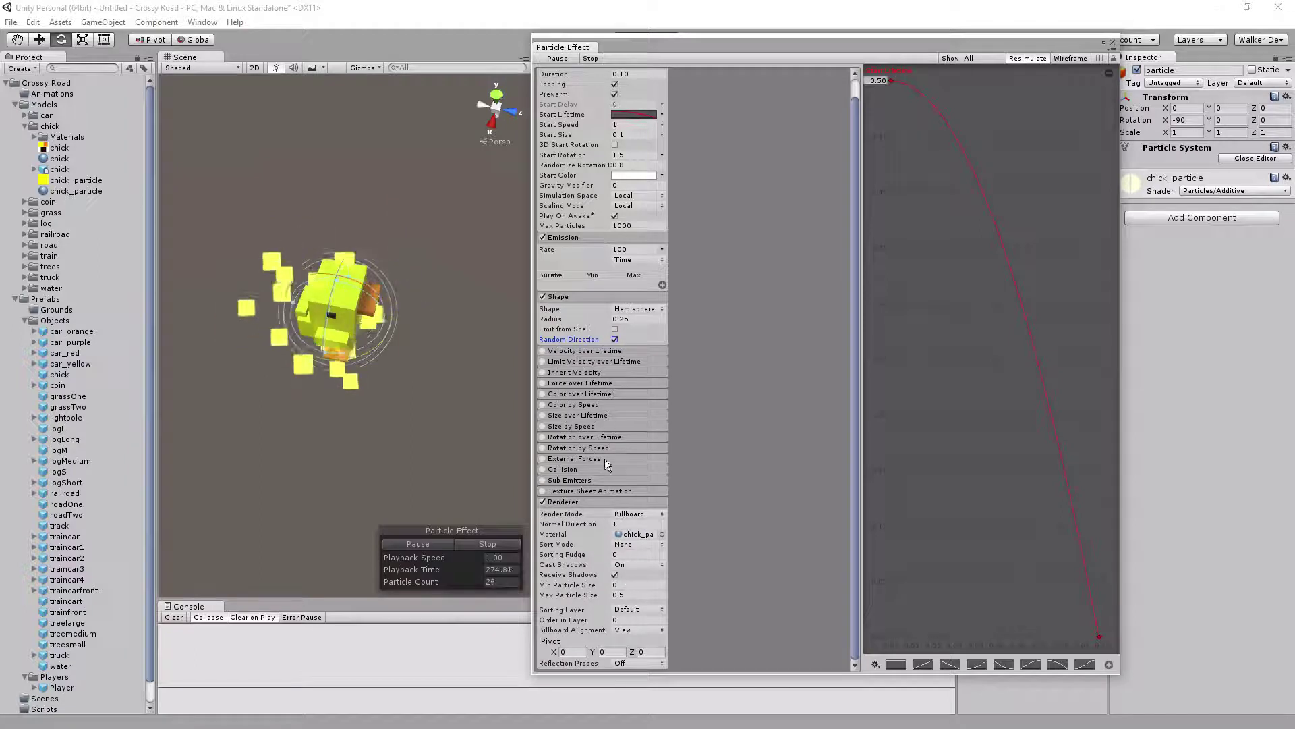
In the Renderer module, replace the 0.5 Max Particle Size with 1
{"action": "left_click", "coordinate": [568, 587]}
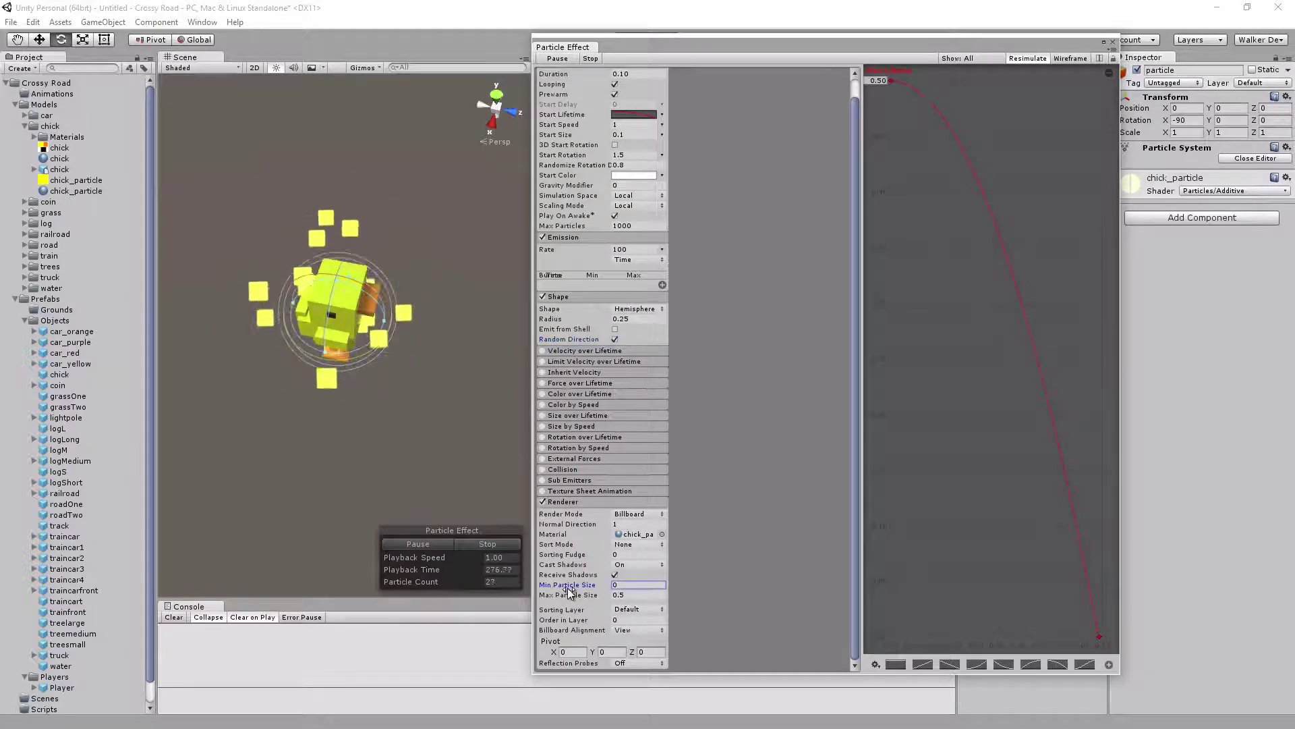
{"action": "left_click", "coordinate": [641, 595]}
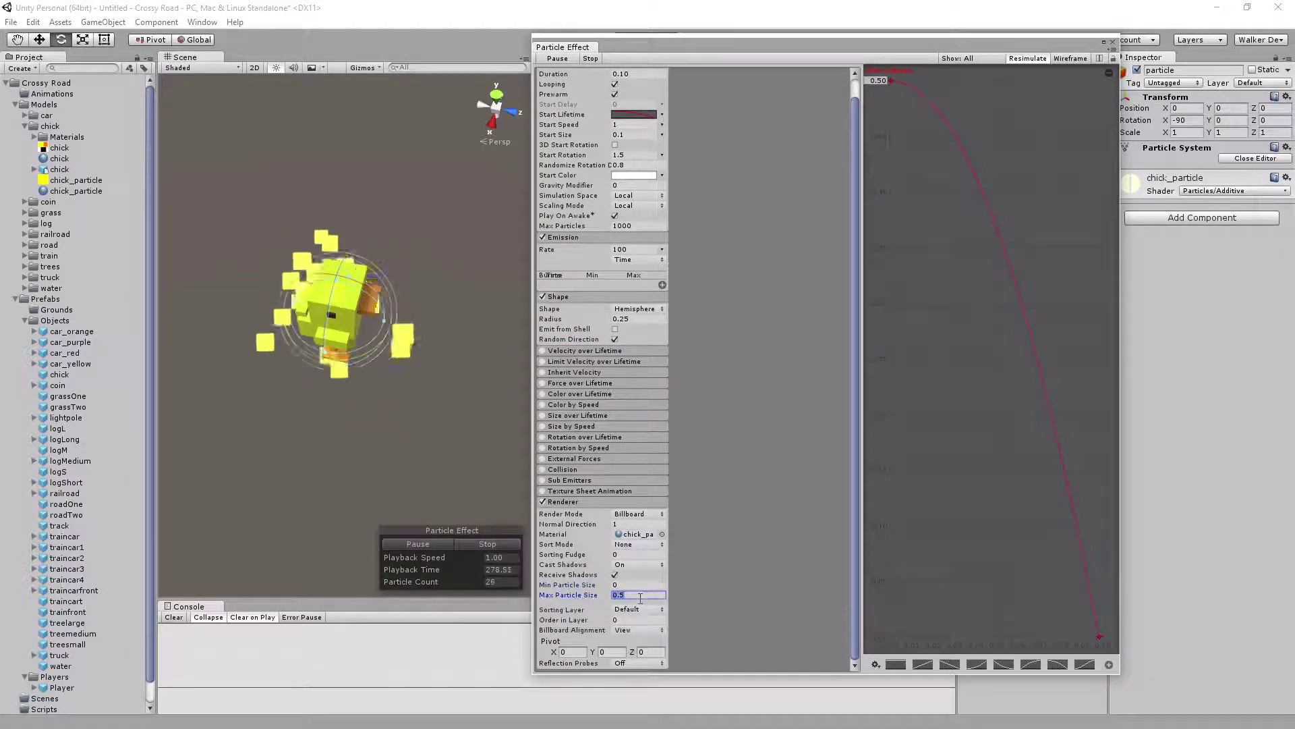
{"action": "type", "text": "1"}
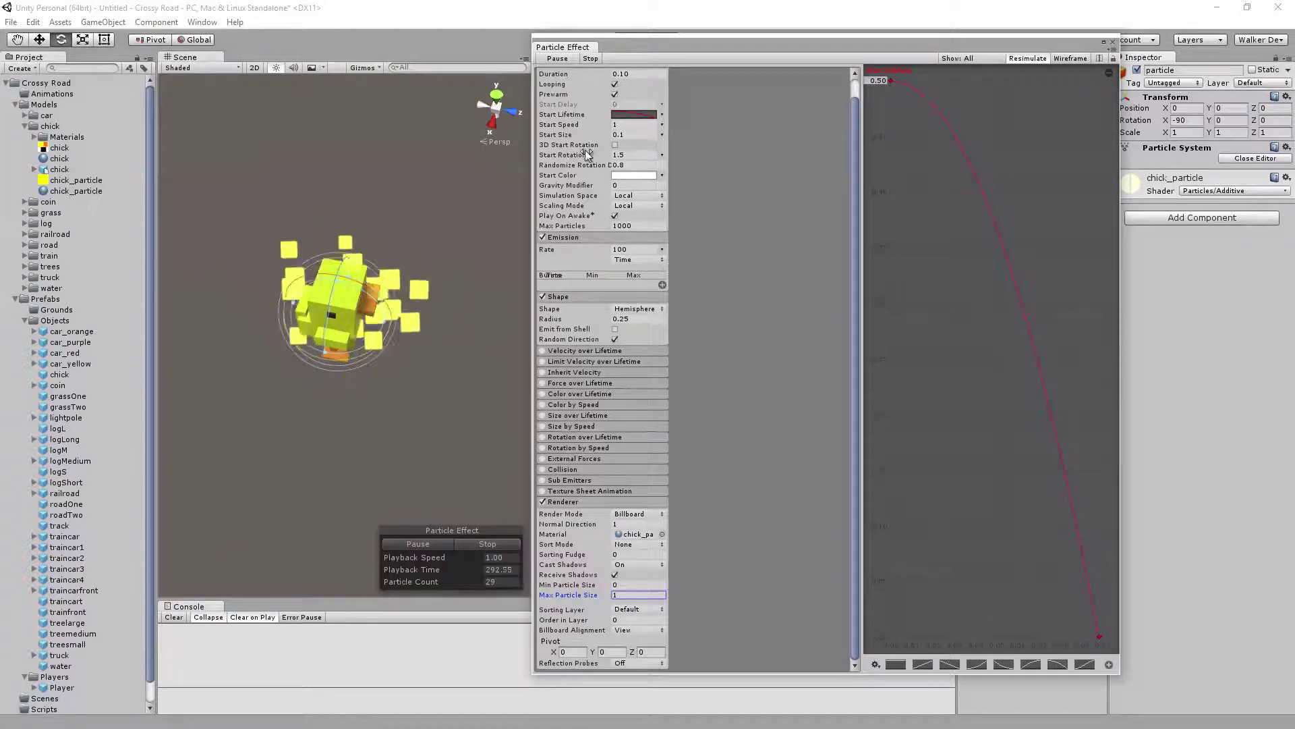
Close the floating Particle Effect window, view the chick from the side, and reselect 'particle'
{"action": "left_click", "coordinate": [1113, 43]}
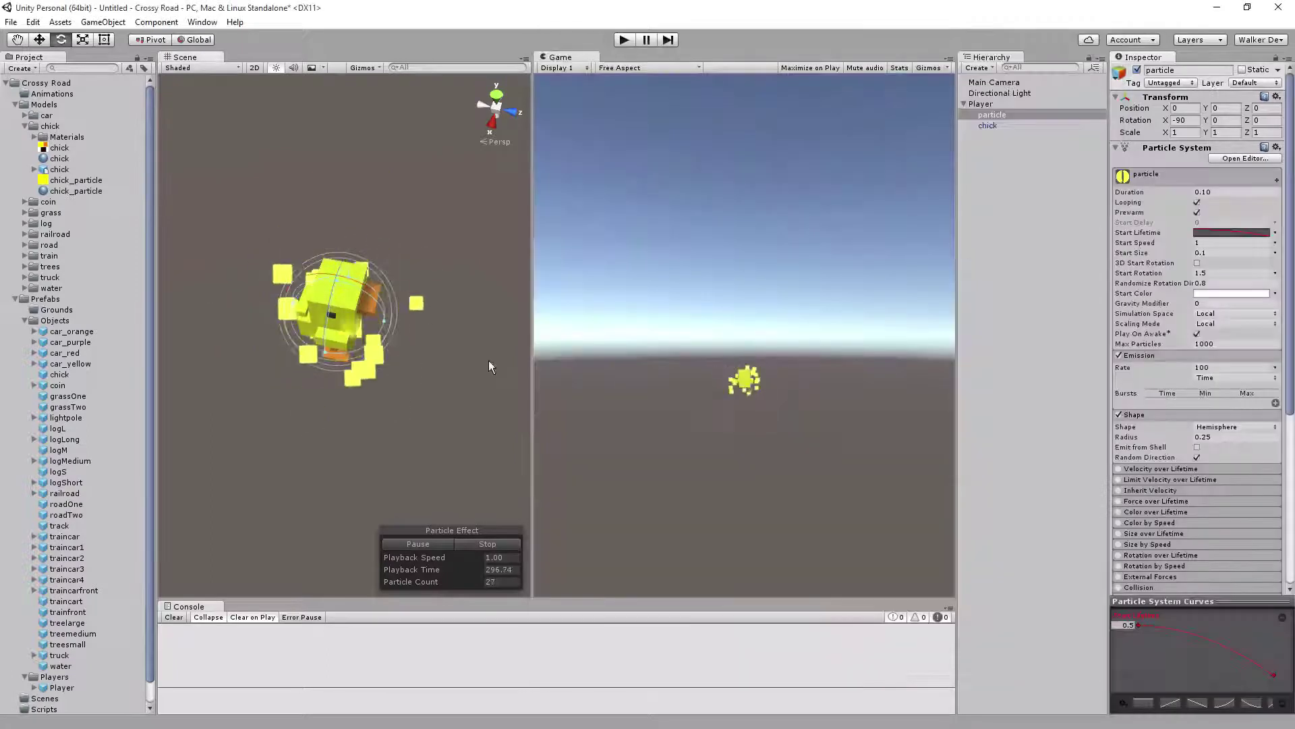
{"action": "left_click_drag", "start_coordinate": [367, 375], "coordinate": [726, 273], "text": "alt"}
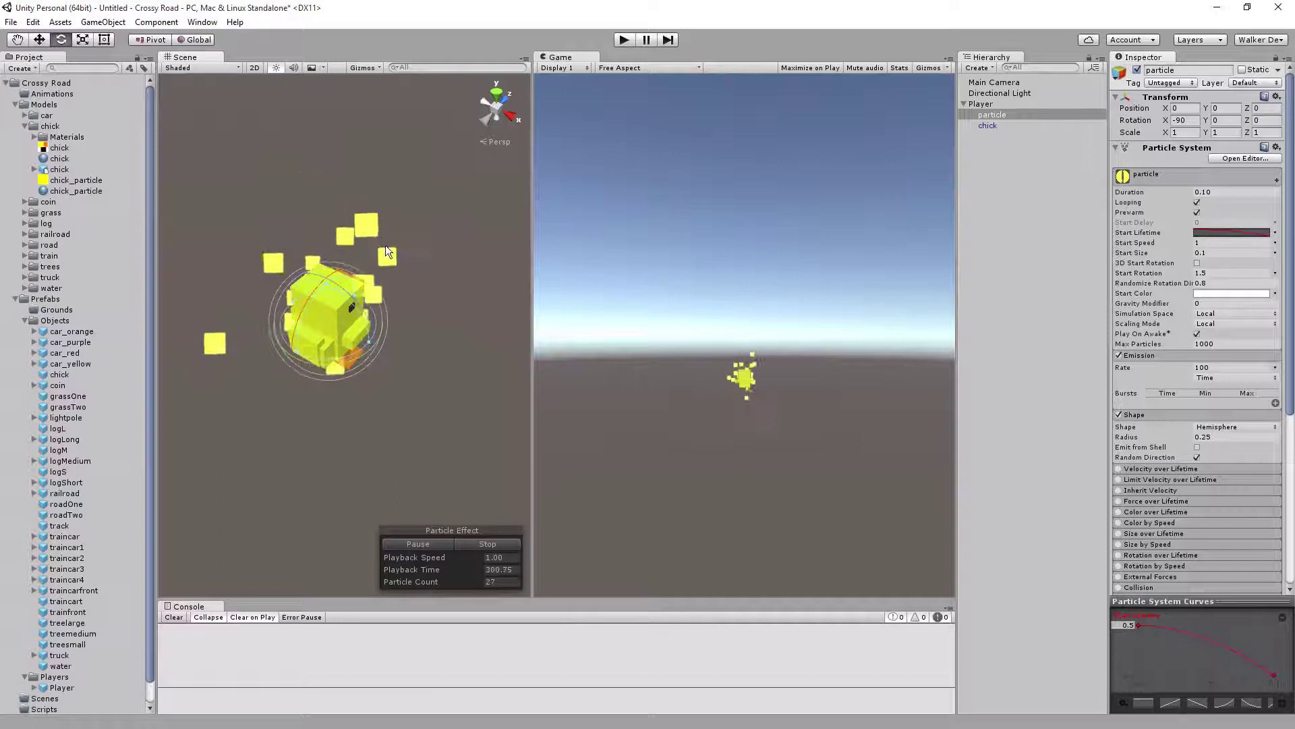
{"action": "left_click", "coordinate": [1034, 155]}
{"action": "left_click", "coordinate": [1001, 114]}
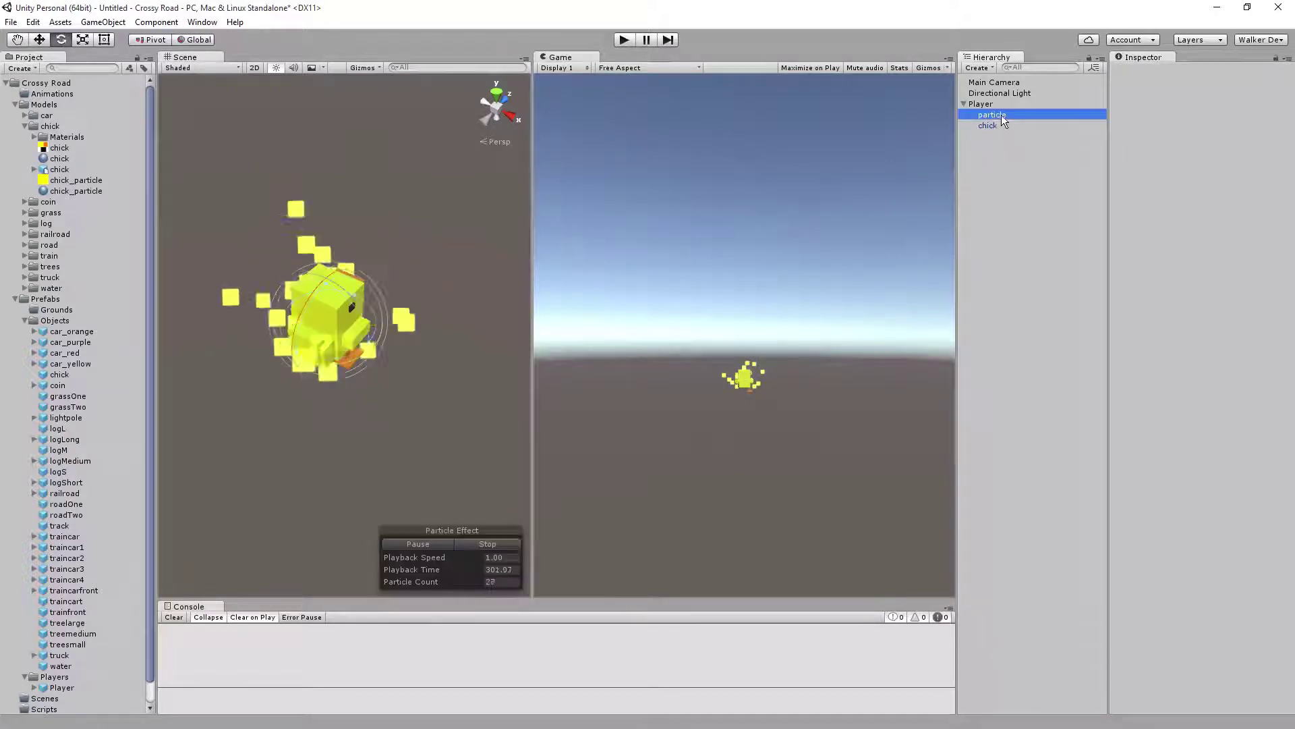